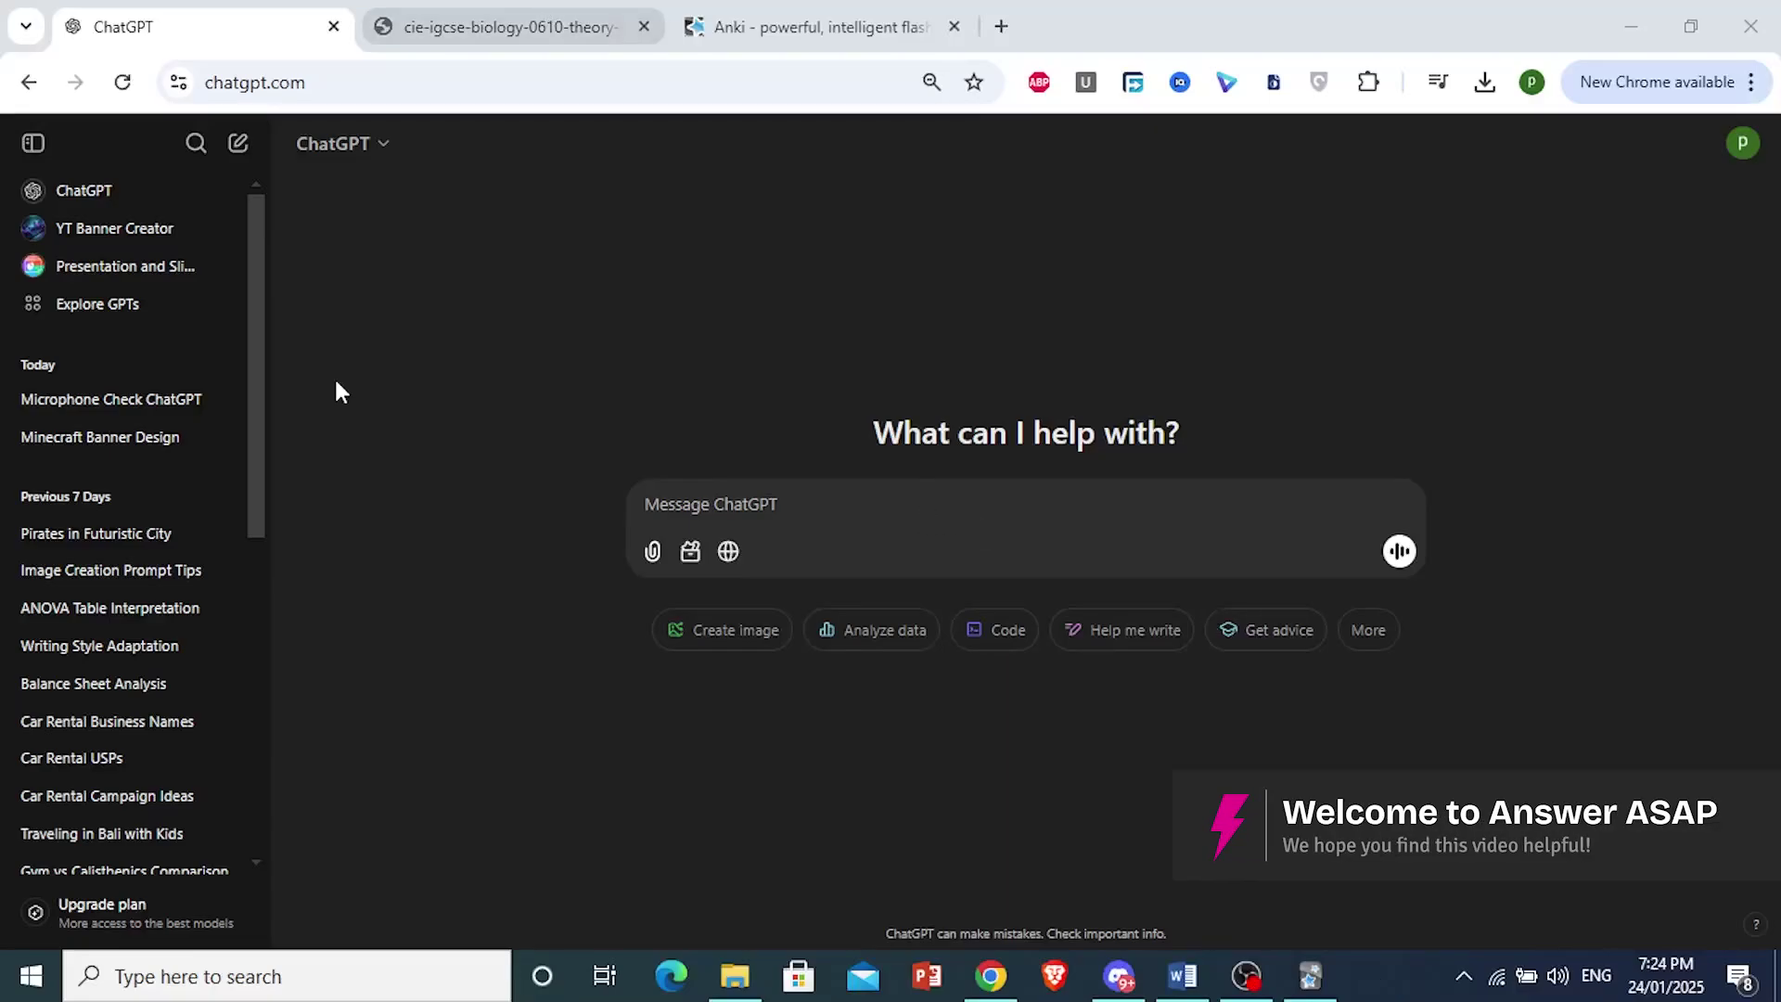
# Look over the biology notes PDF, page 4 included, and the Anki website and deck window.
pyautogui.click(482, 27)
pyautogui.scroll(-5, 254, 461)
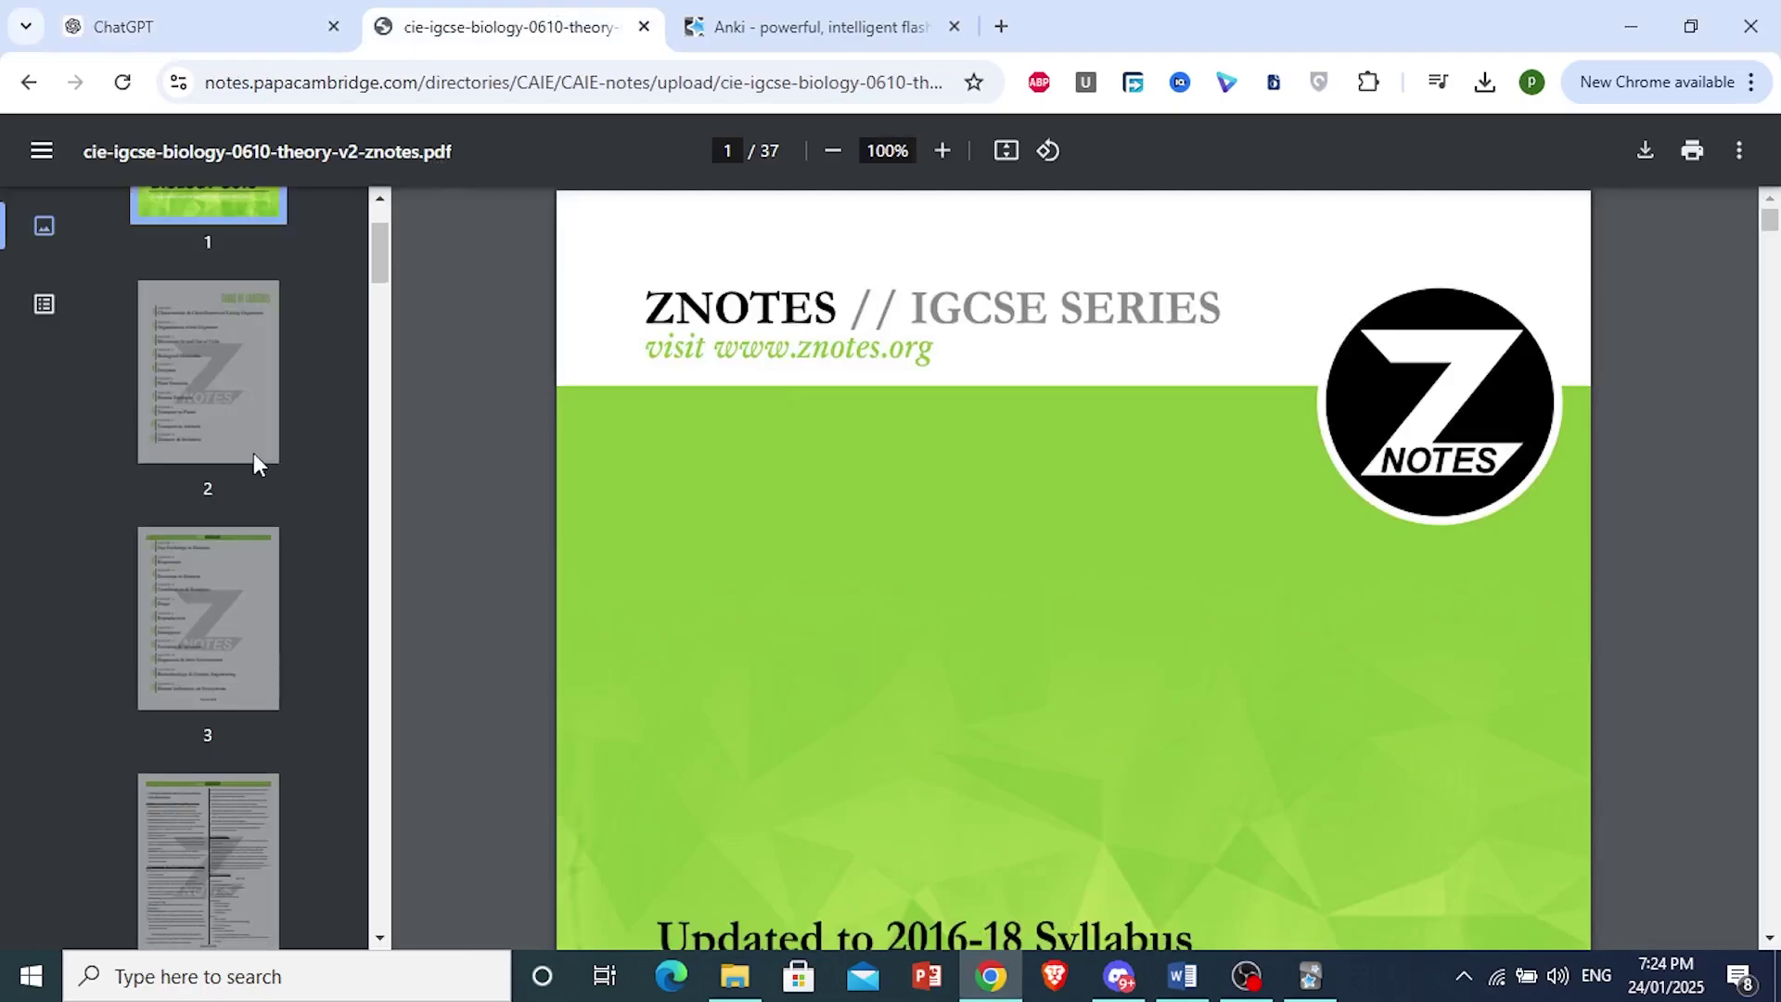
pyautogui.click(217, 531)
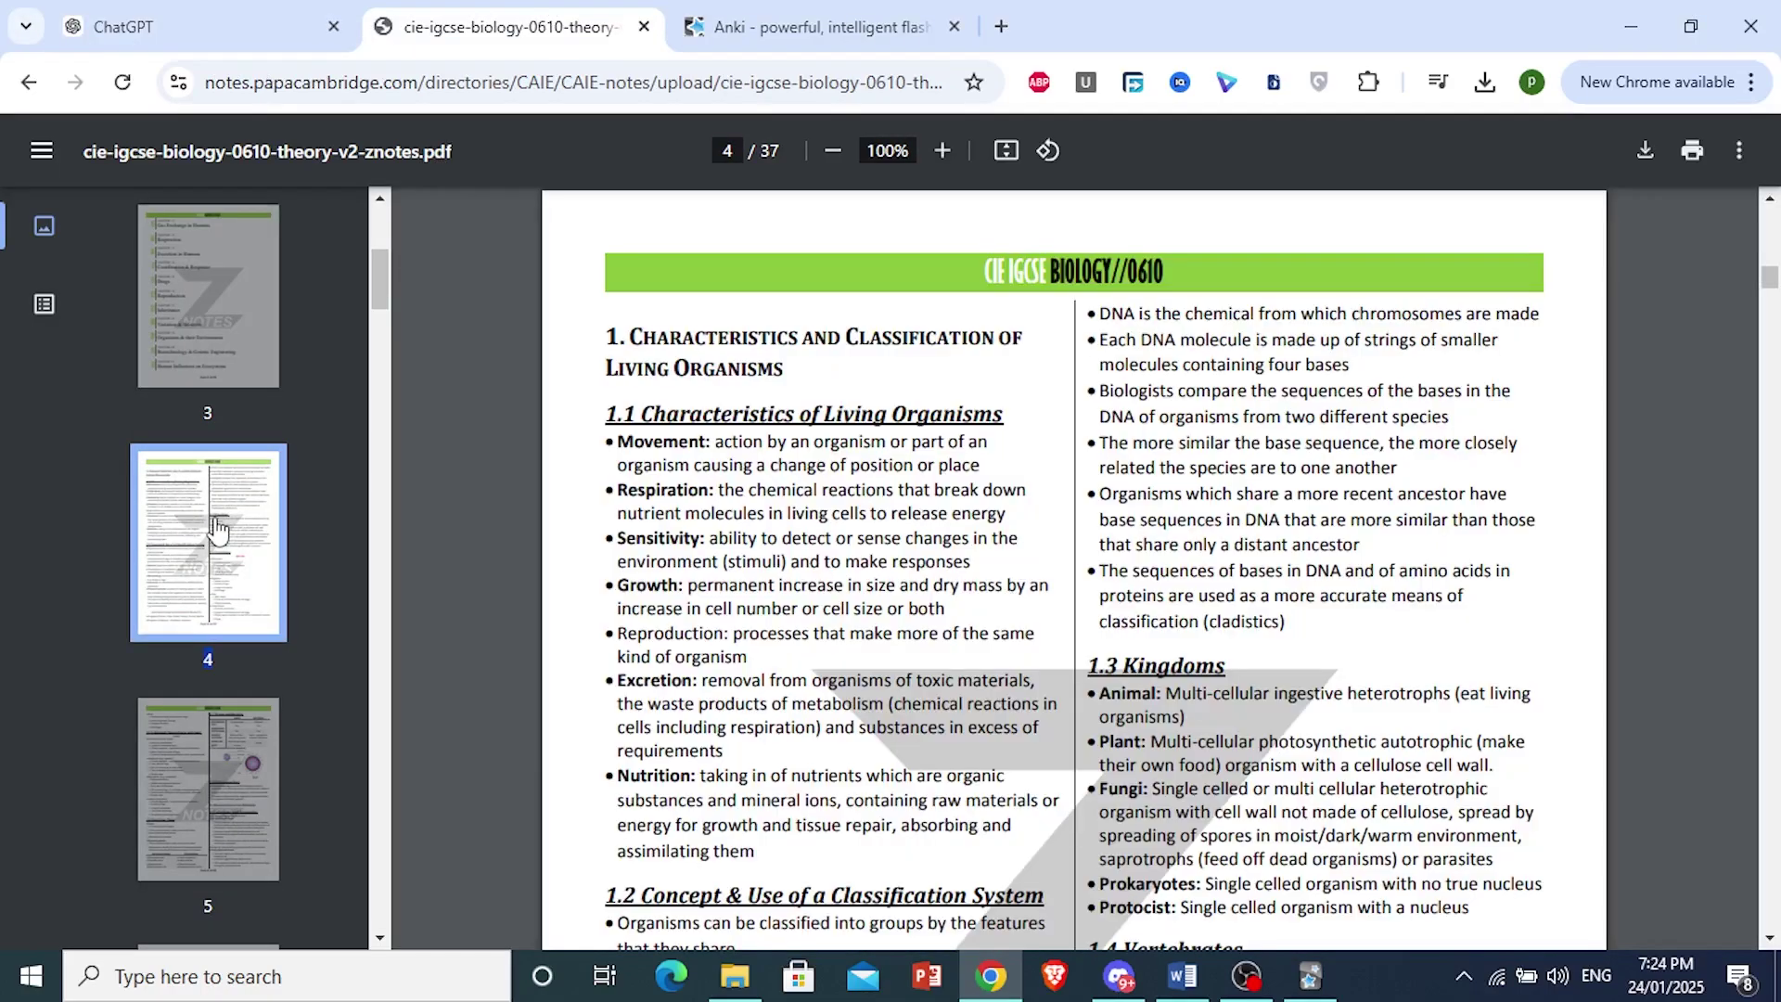
pyautogui.click(816, 27)
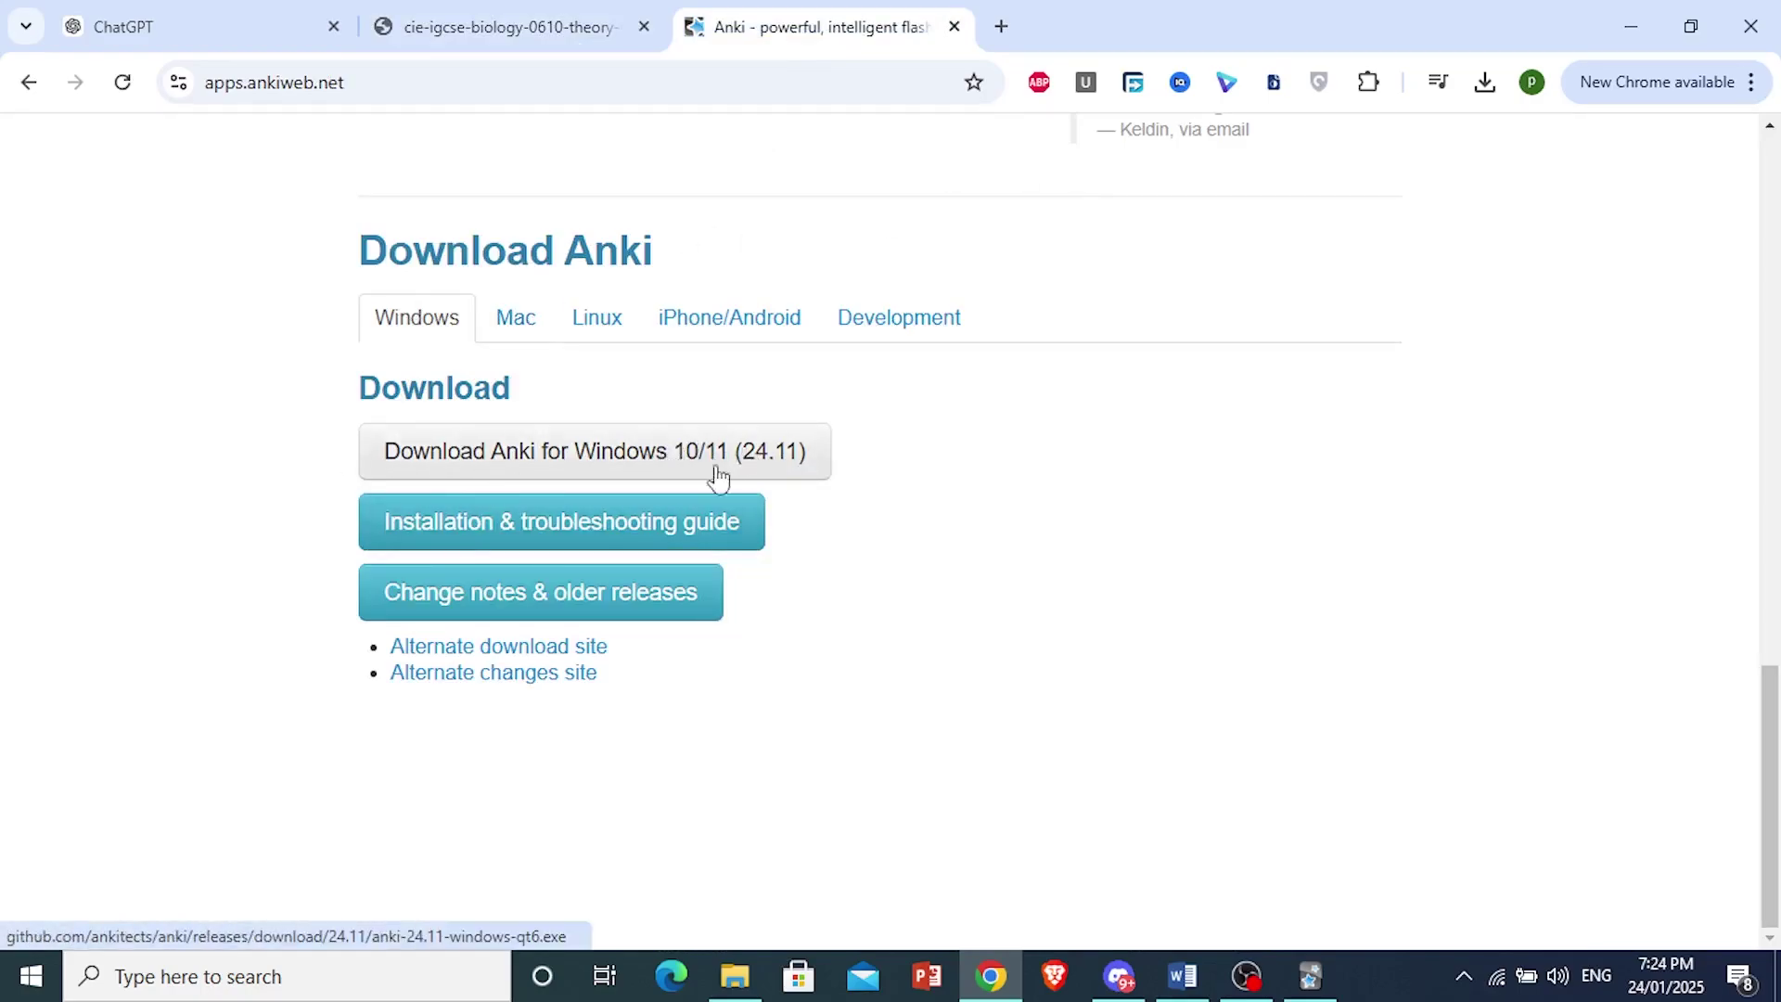
pyautogui.click(1317, 974)
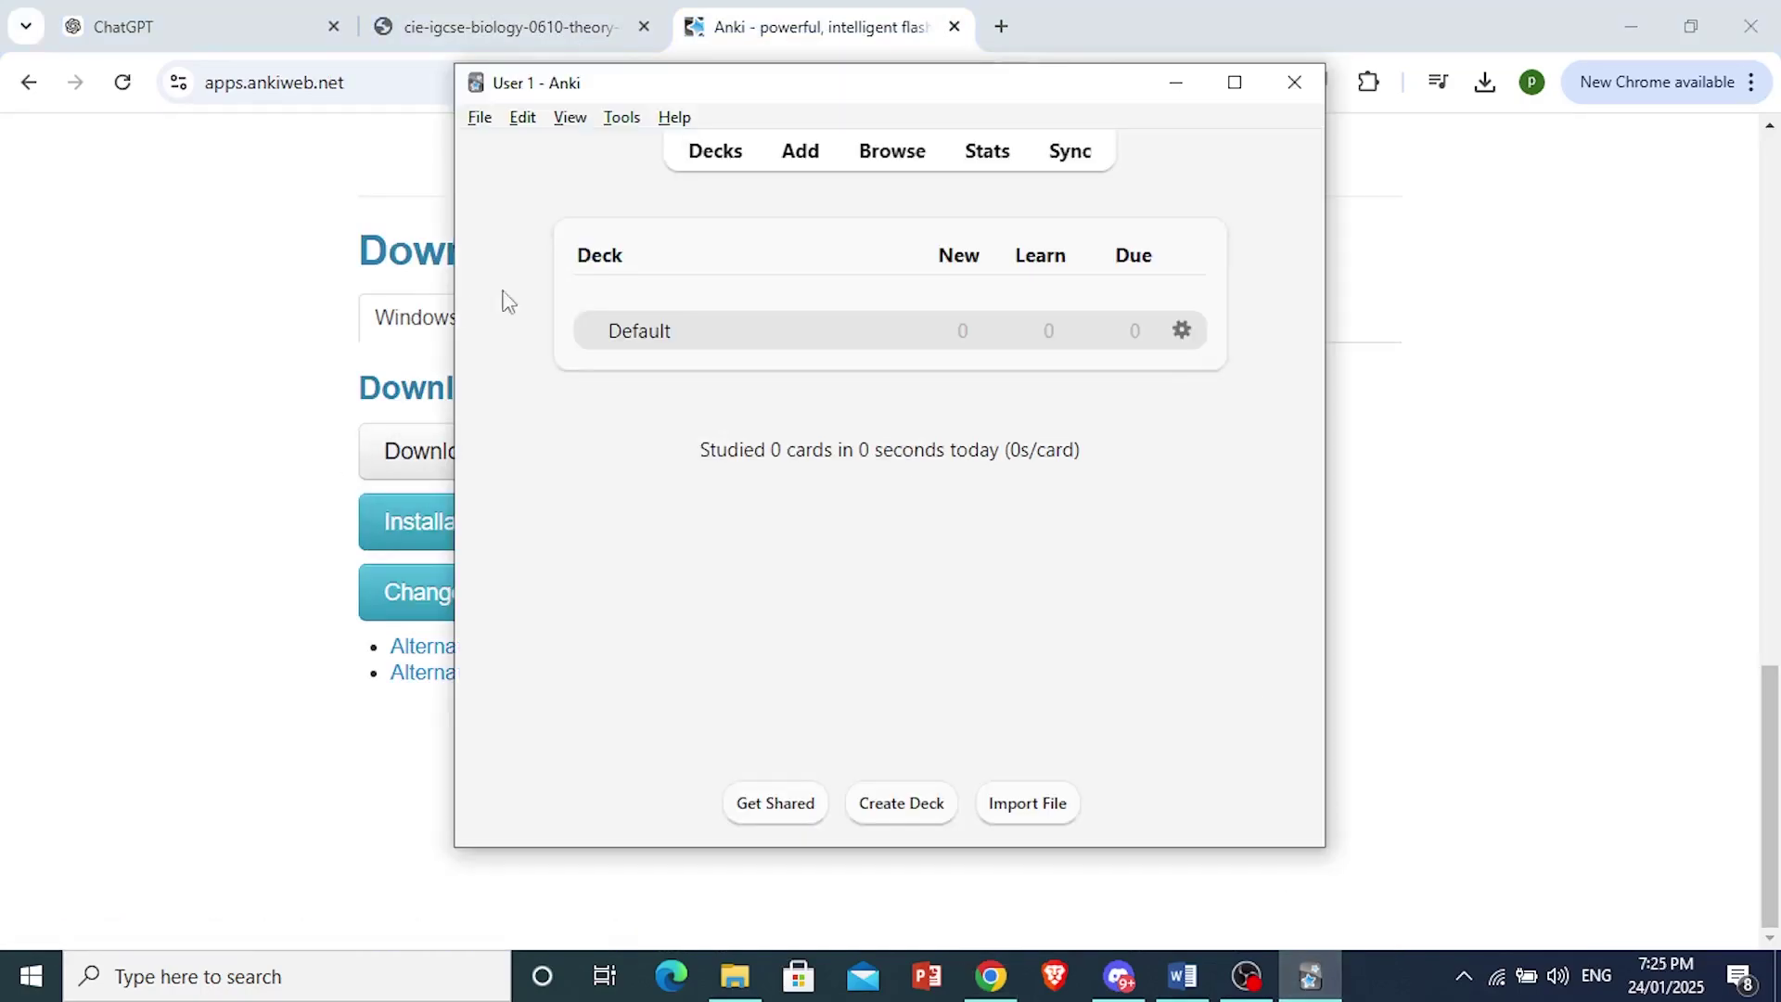
pyautogui.click(253, 13)
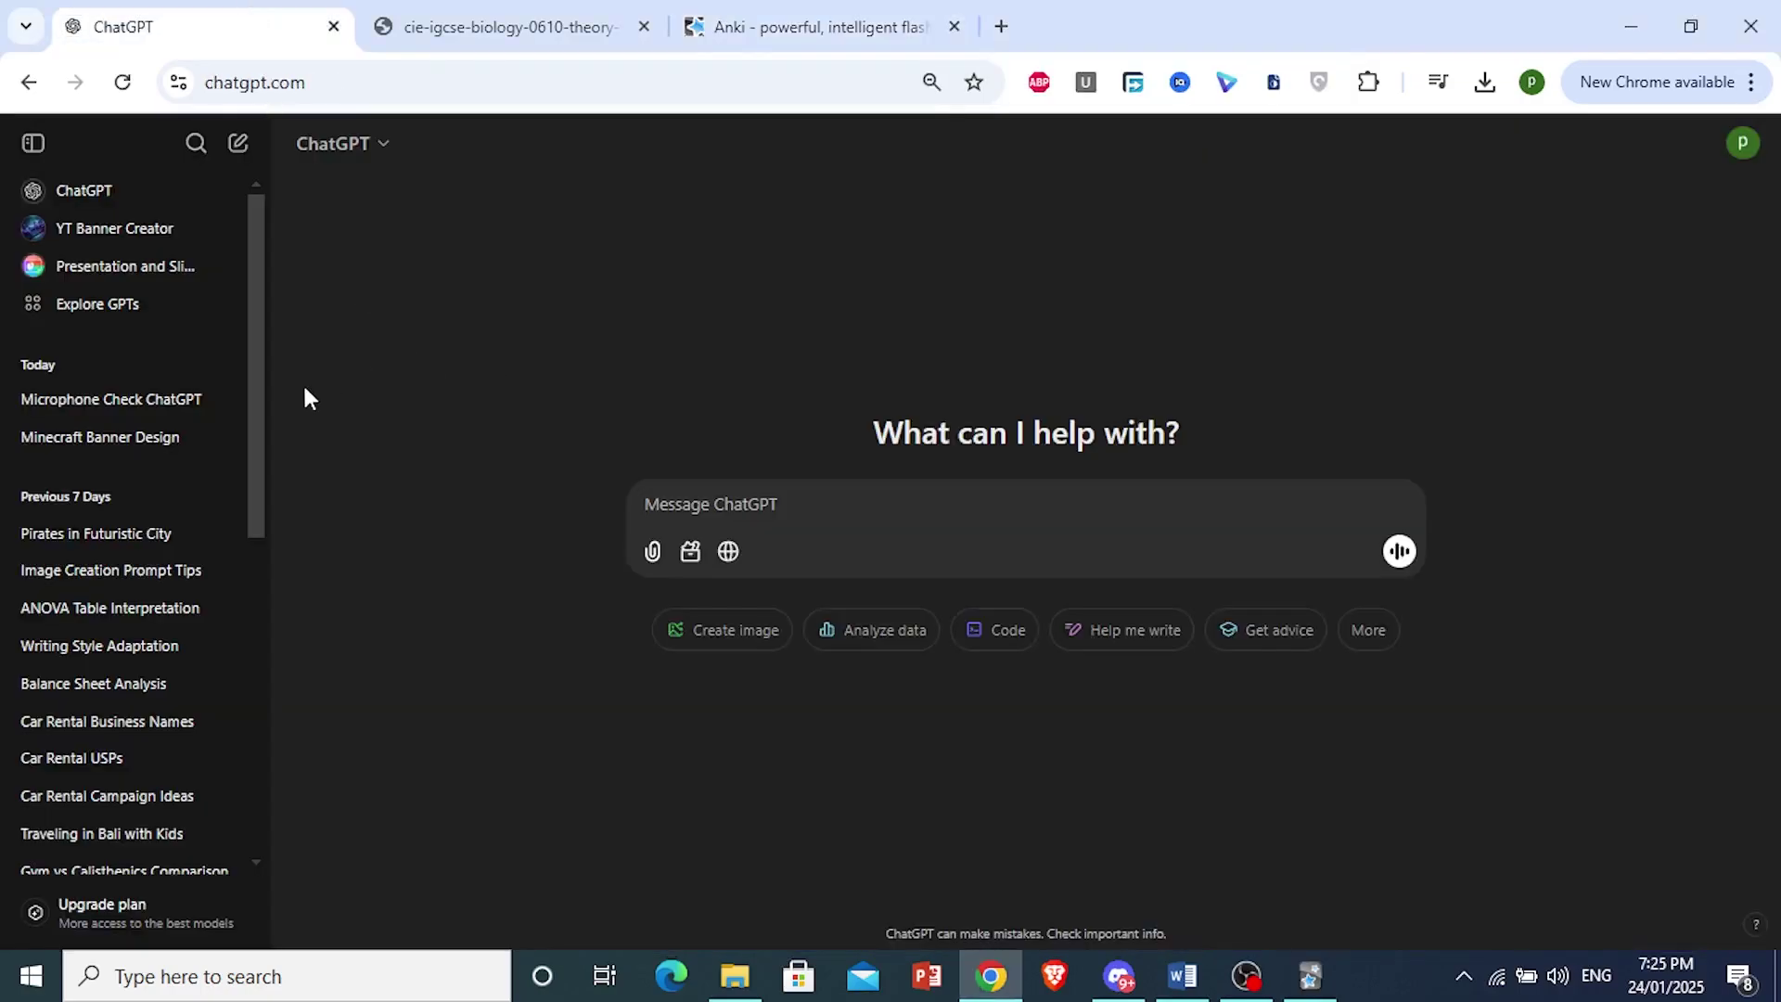
pyautogui.click(557, 24)
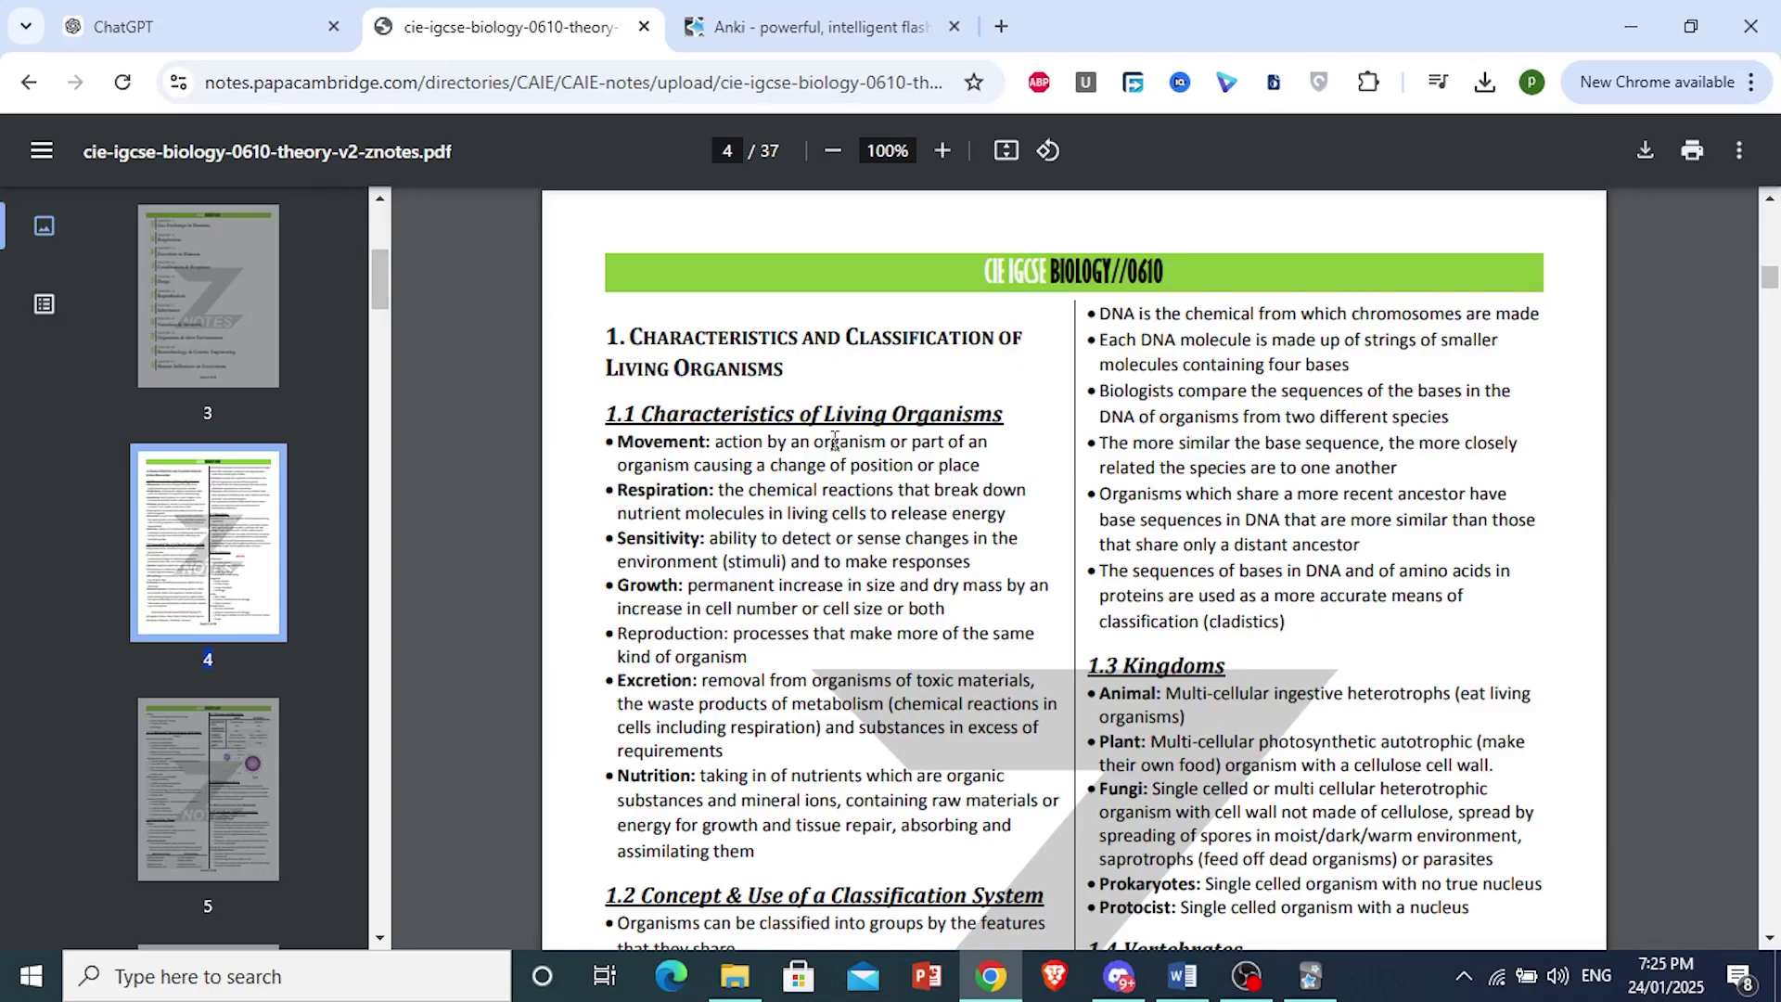
pyautogui.scroll(-15, 835, 439)
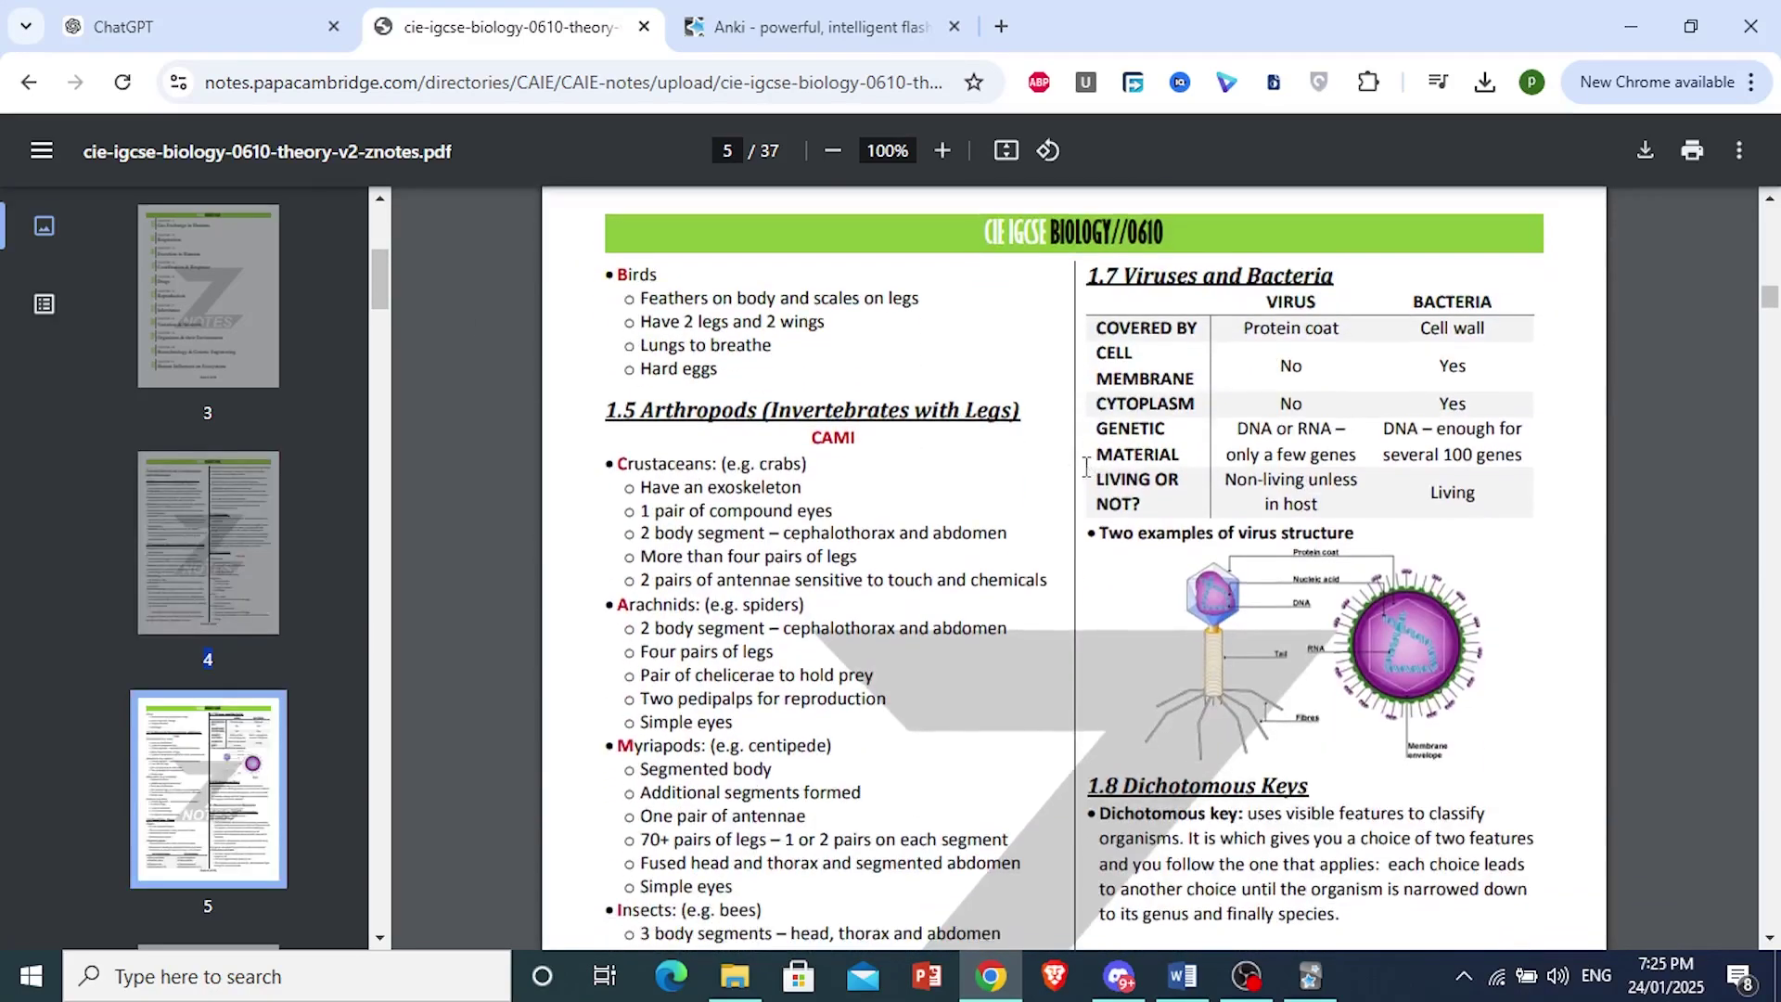
pyautogui.scroll(-6, 1086, 466)
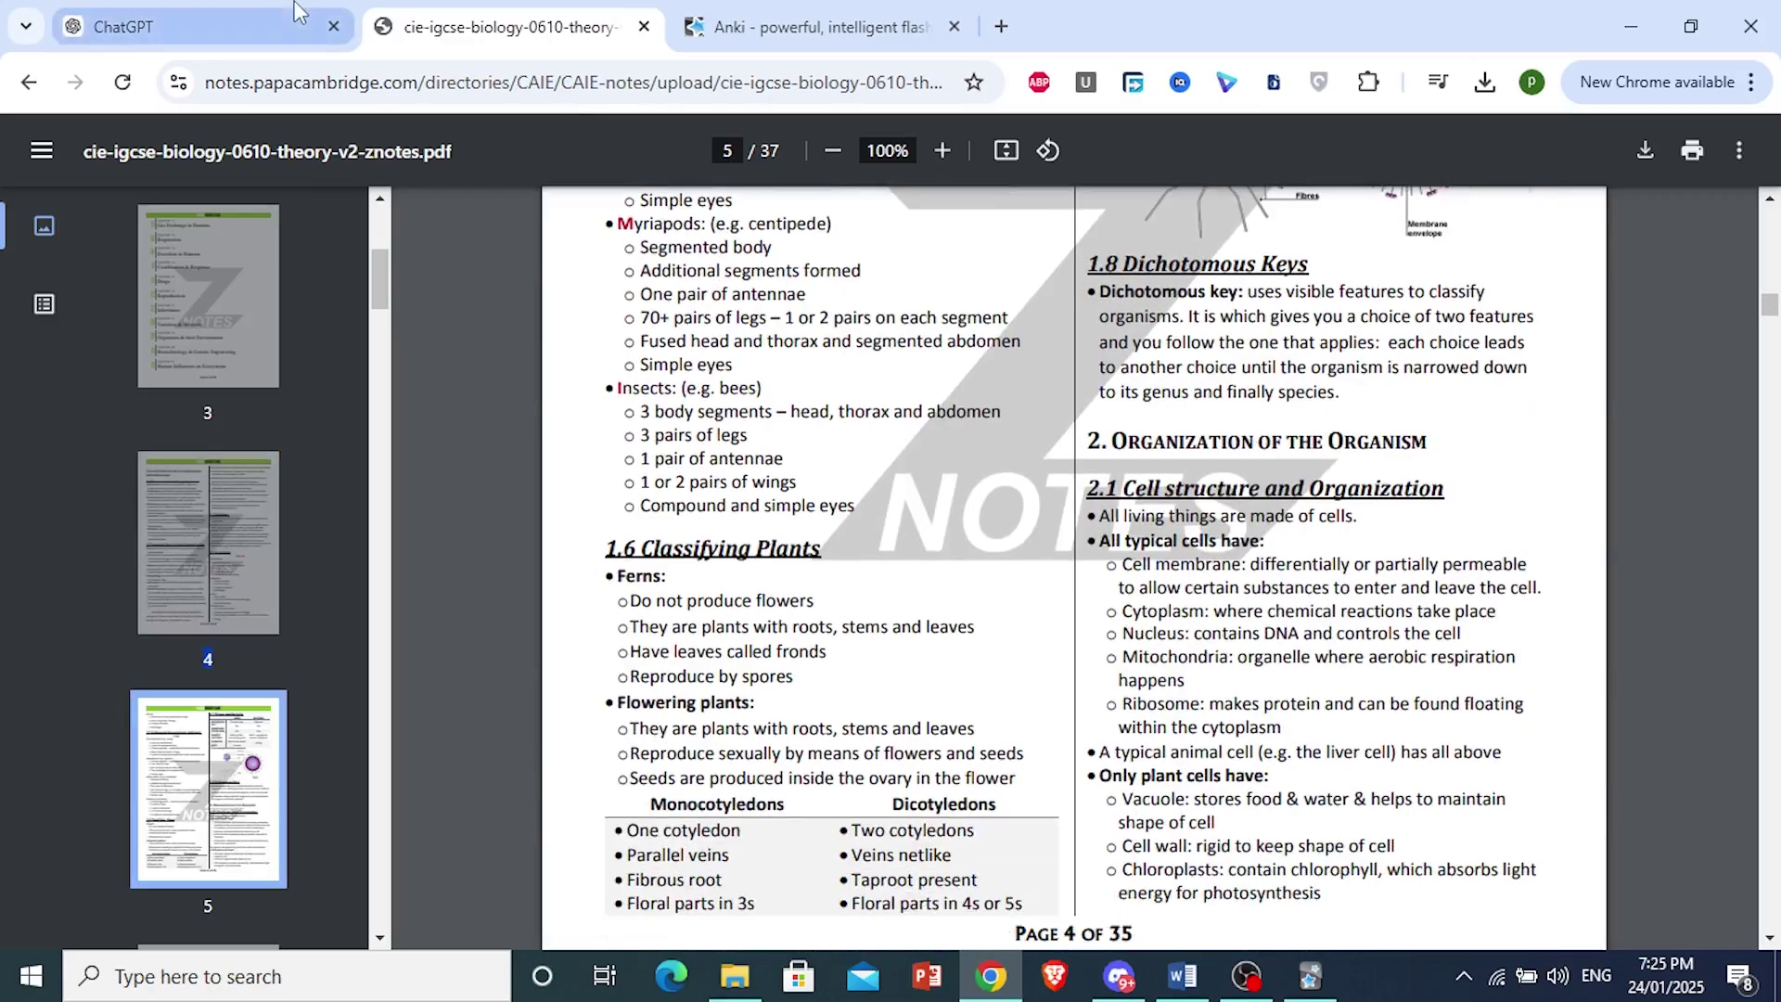
# Paste the Anki CSV flashcard request into ChatGPT, ending with 'The notes are:' and a new line.
pyautogui.click(230, 26)
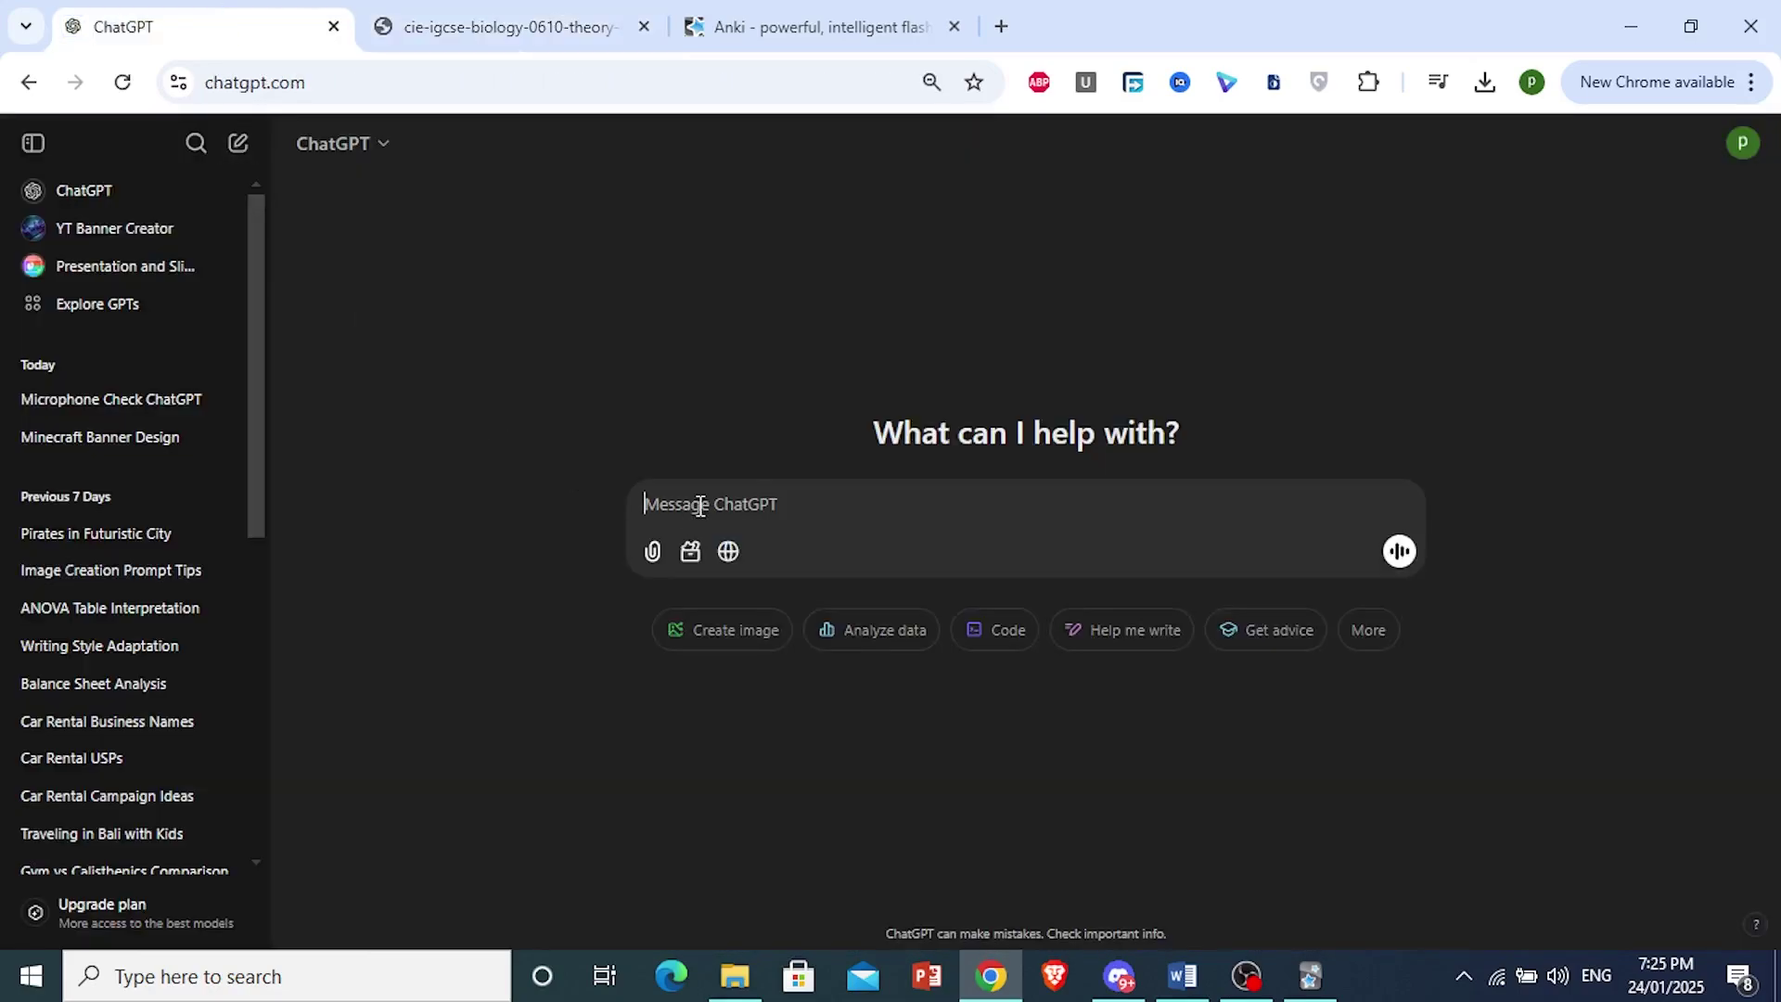
pyautogui.write("I'm a medical student using Anki, a flashcard app that lets you import flashcards from a CSV file. My flashcards are set up with a question on the front and the answer on the back. Please create flashcards from the notes I'll attach below, covering as many topics from the notes as possible. Make sure to use only the information from my notes when creating the CSV flashcards, with the question in the first column and the answer in the second column, and avoid using any of your previous knowledge.")
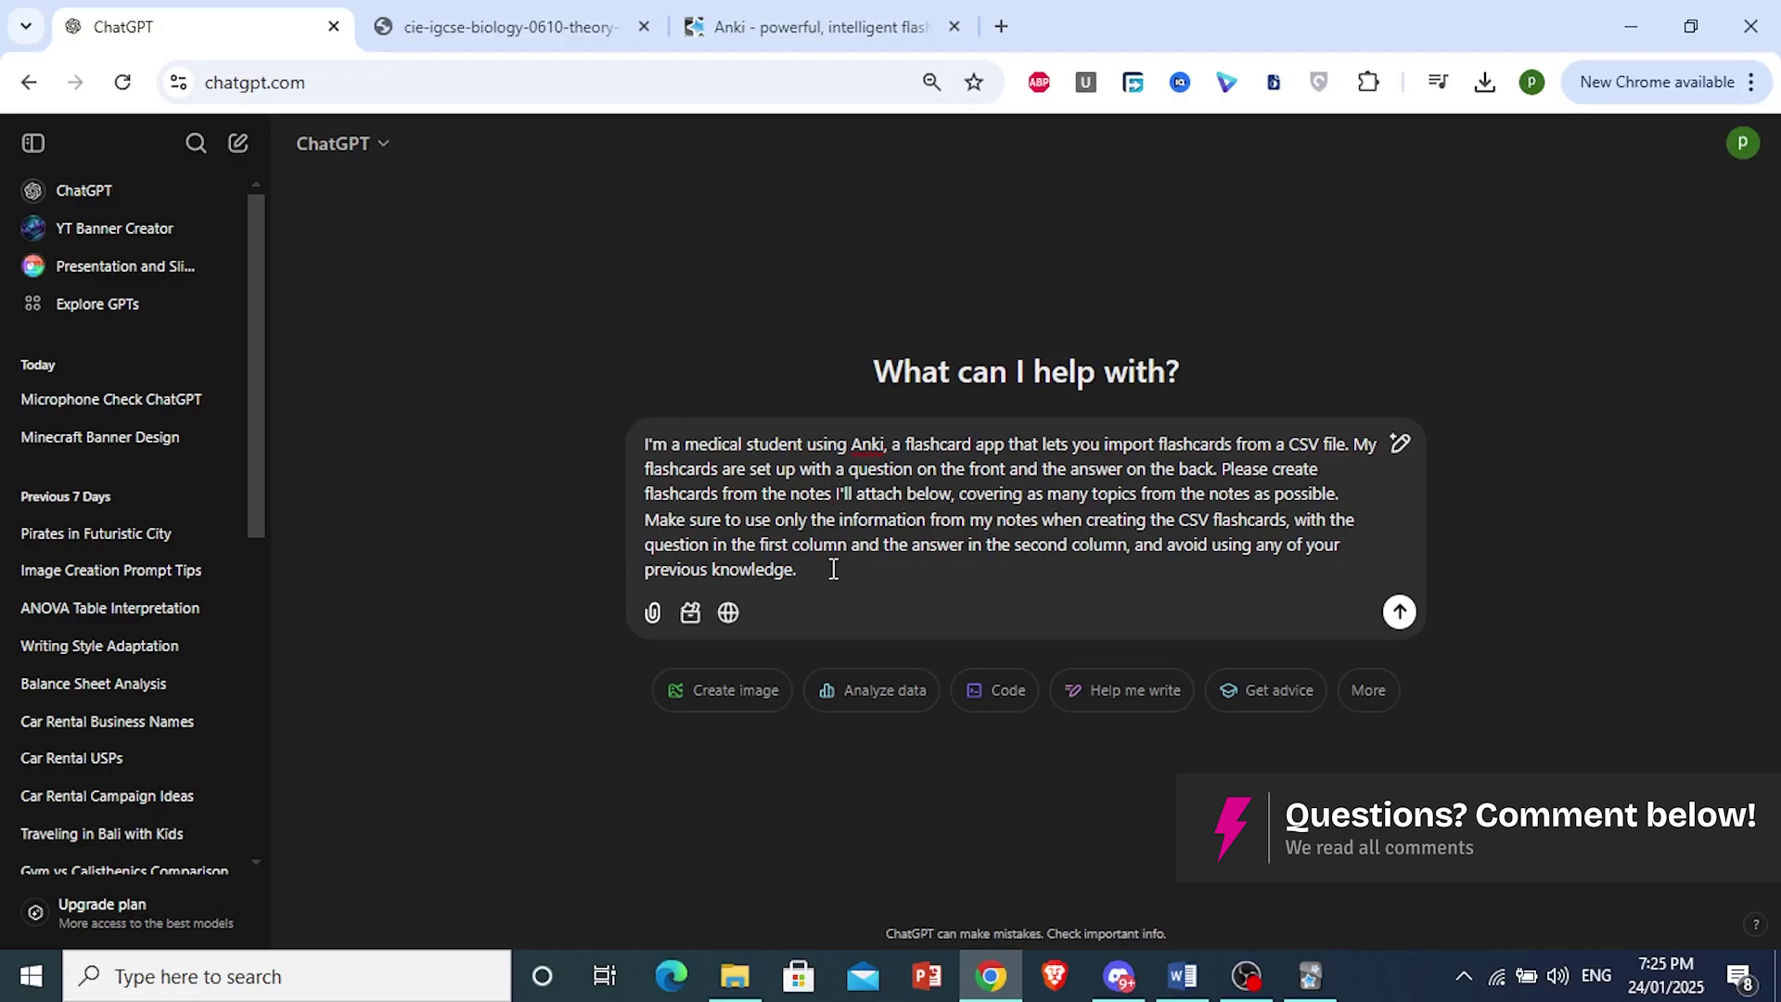
pyautogui.write('The notes a')
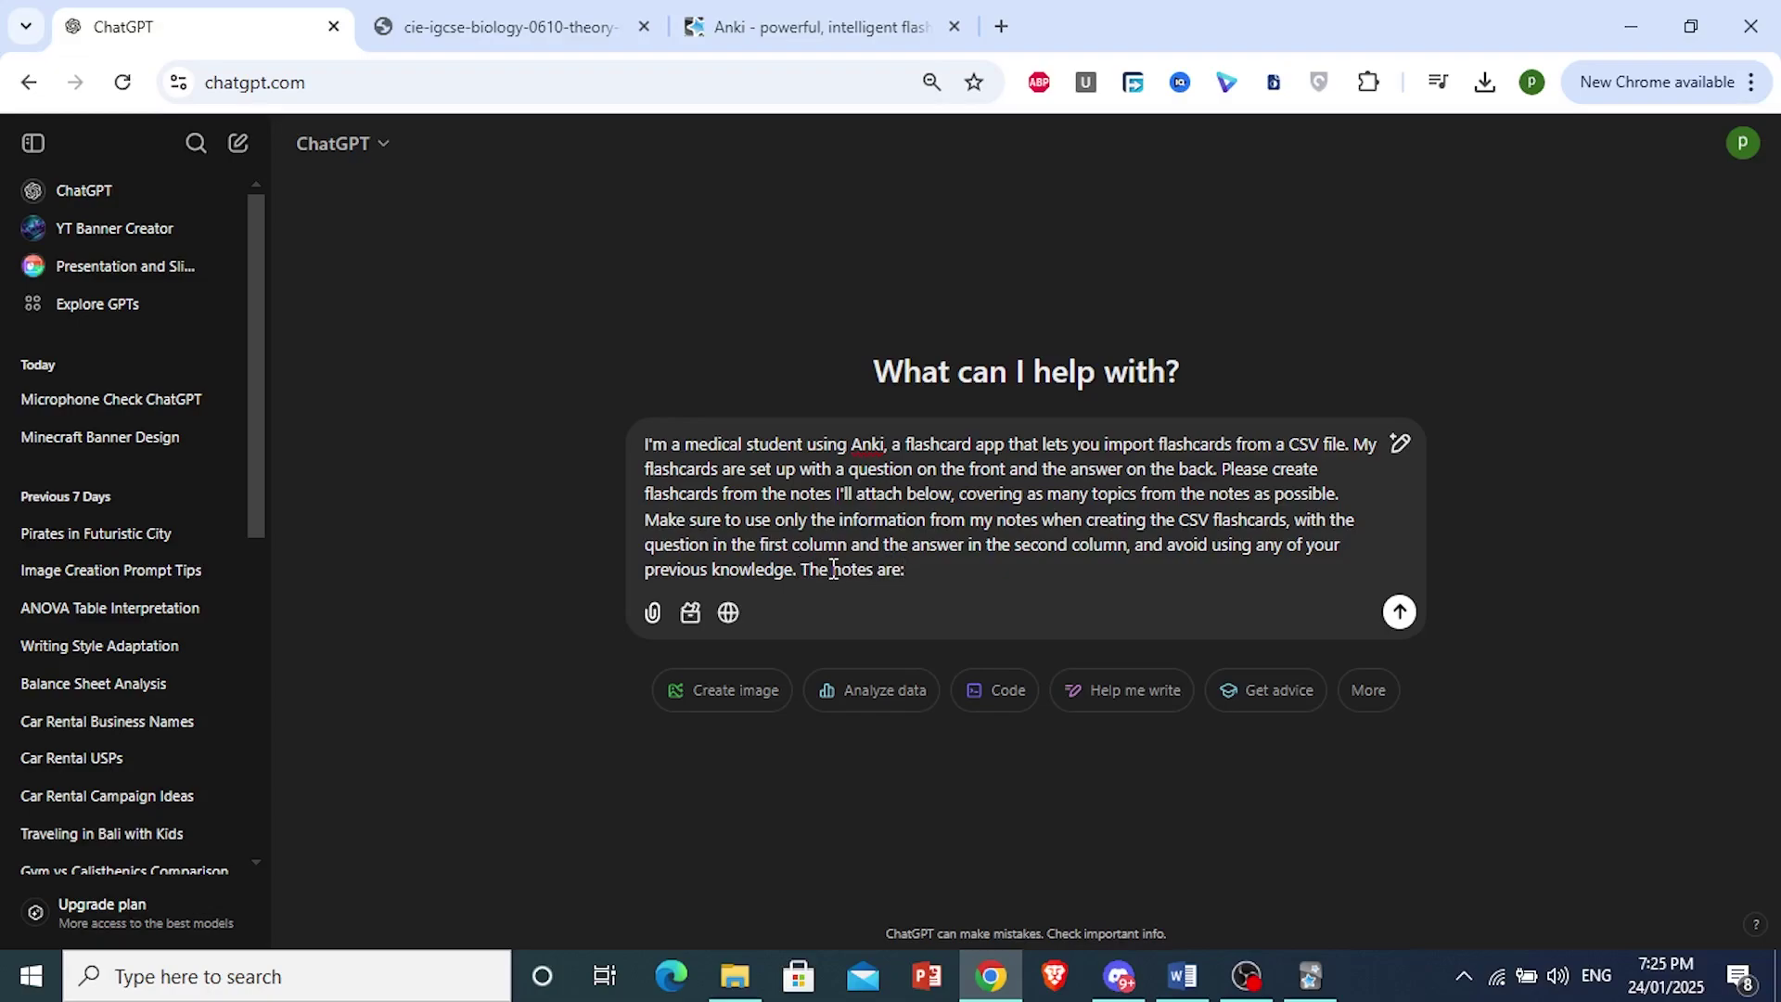
pyautogui.write('re:')
pyautogui.hotkey('shift', 'Return')
# Copy the PDF notes from the page 4 heading through the Dichotomous Keys paragraph.
pyautogui.click(534, 26)
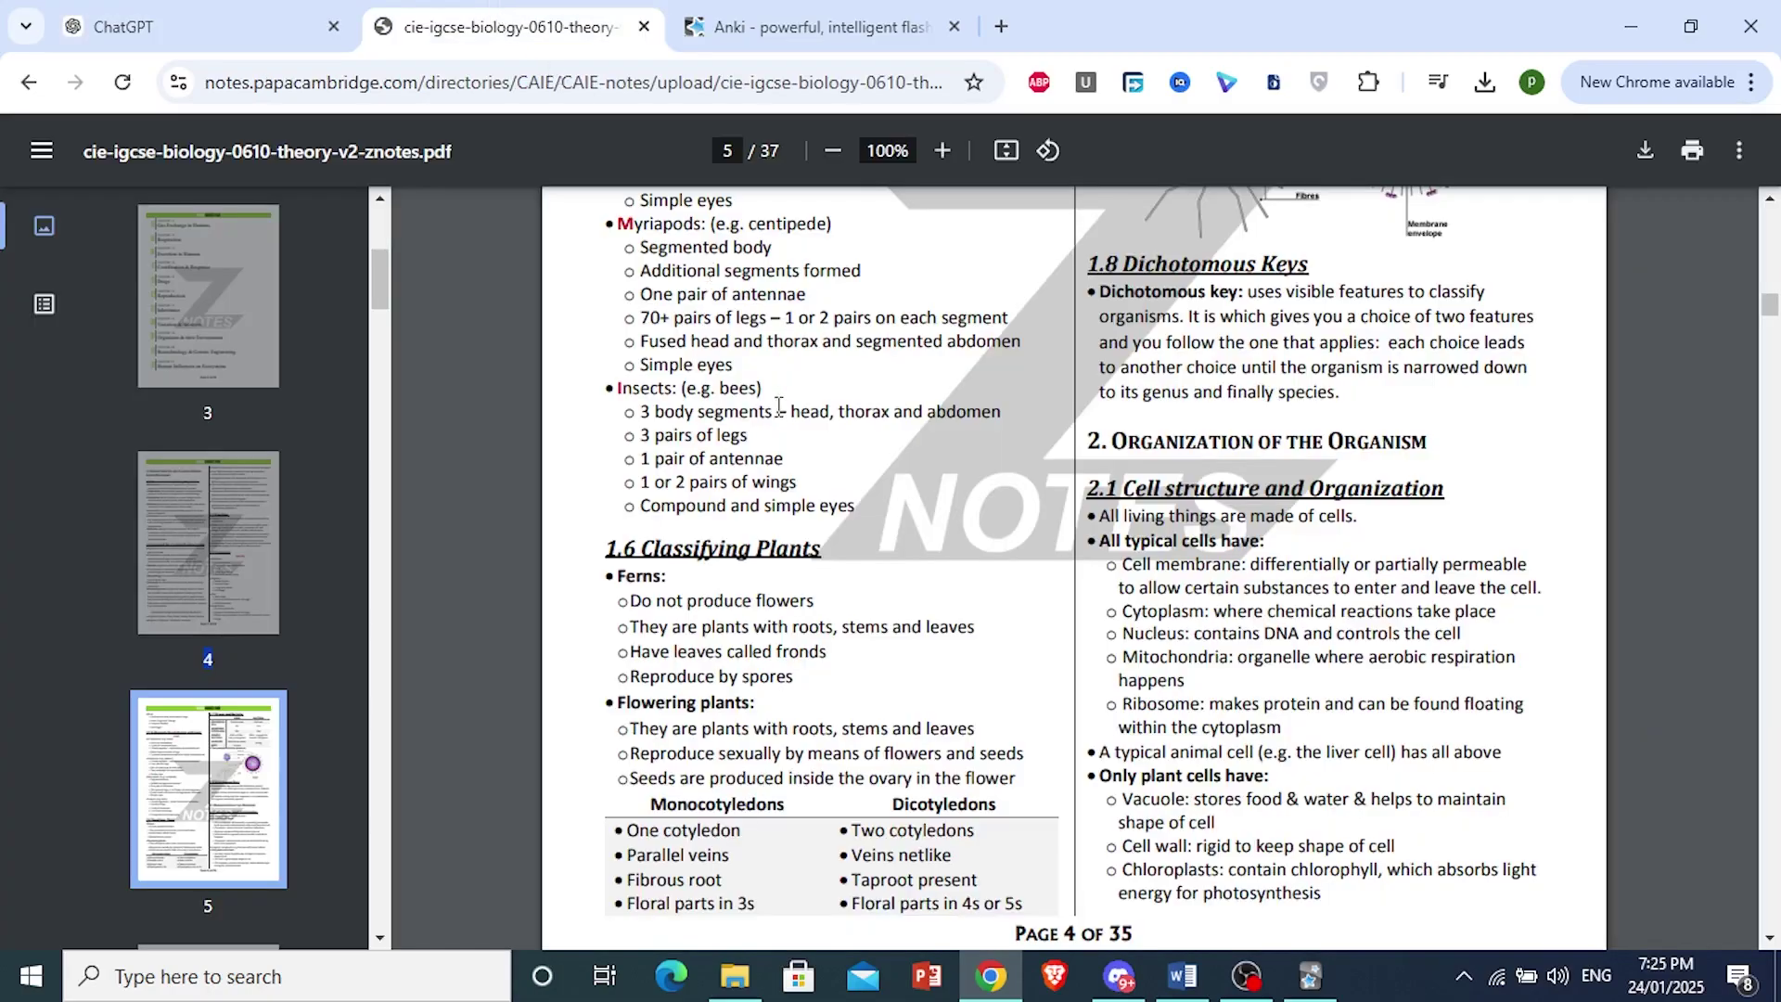
pyautogui.moveTo(1379, 394); pyautogui.dragTo(762, 139)
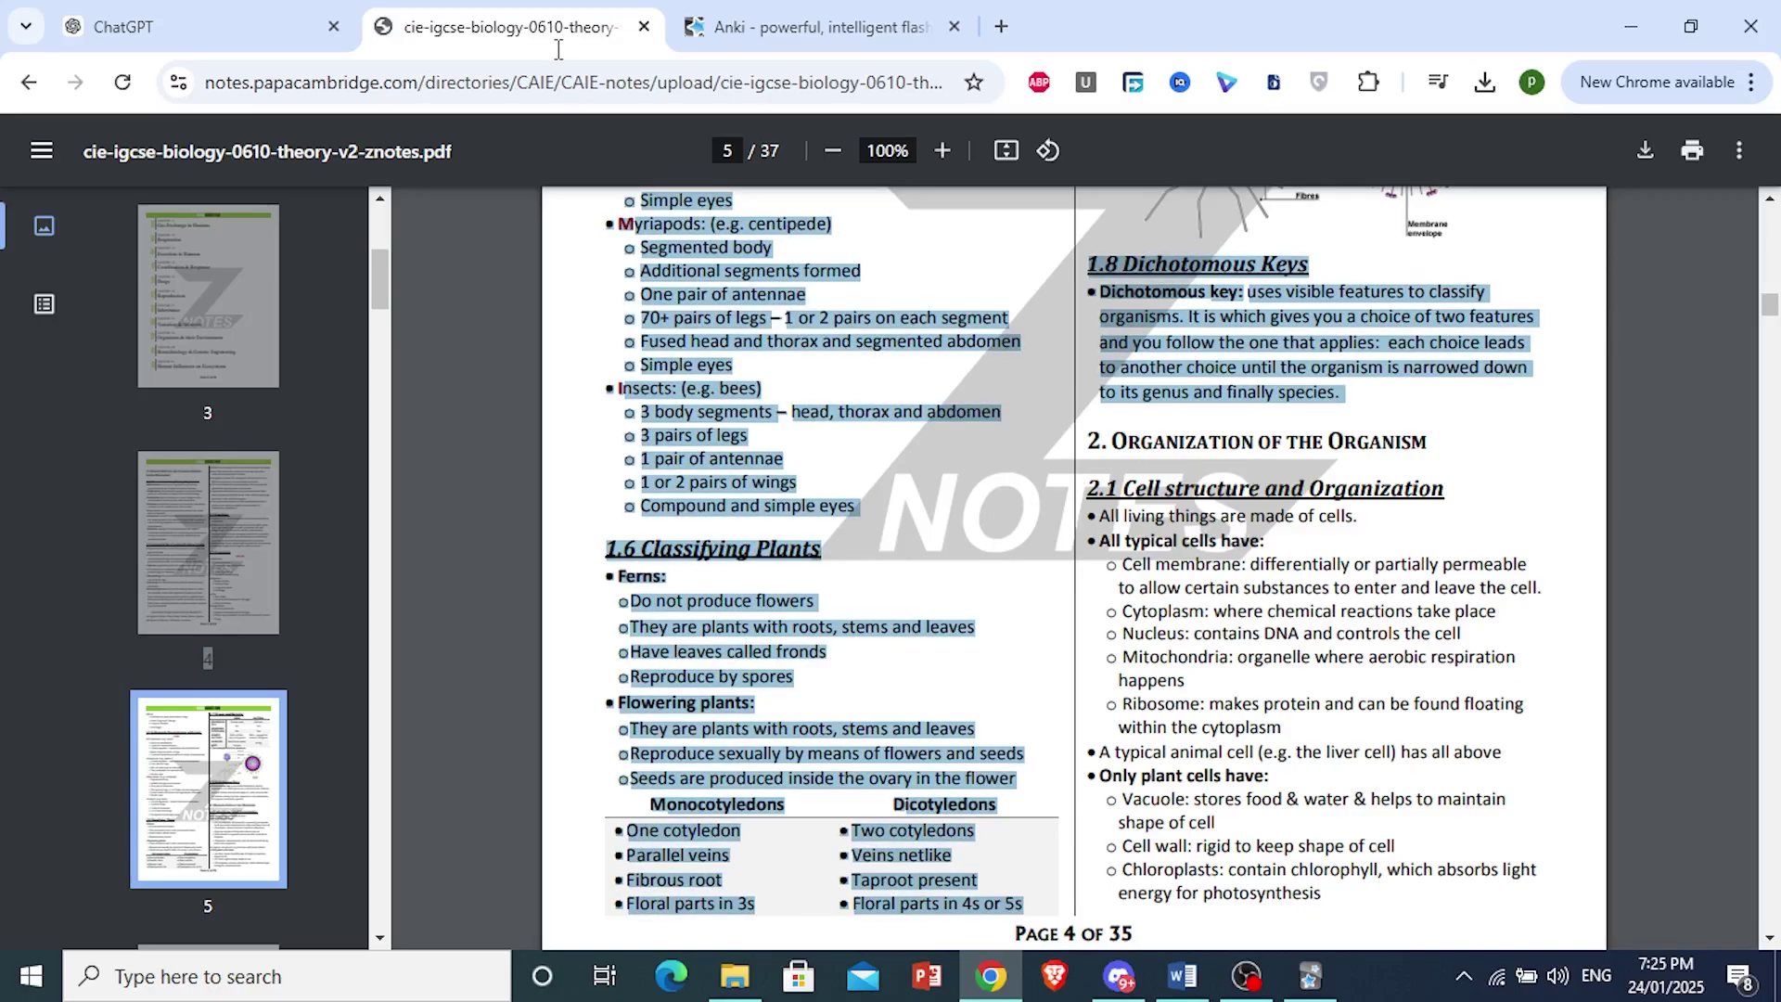
pyautogui.click(530, 353)
pyautogui.scroll(15, 530, 353)
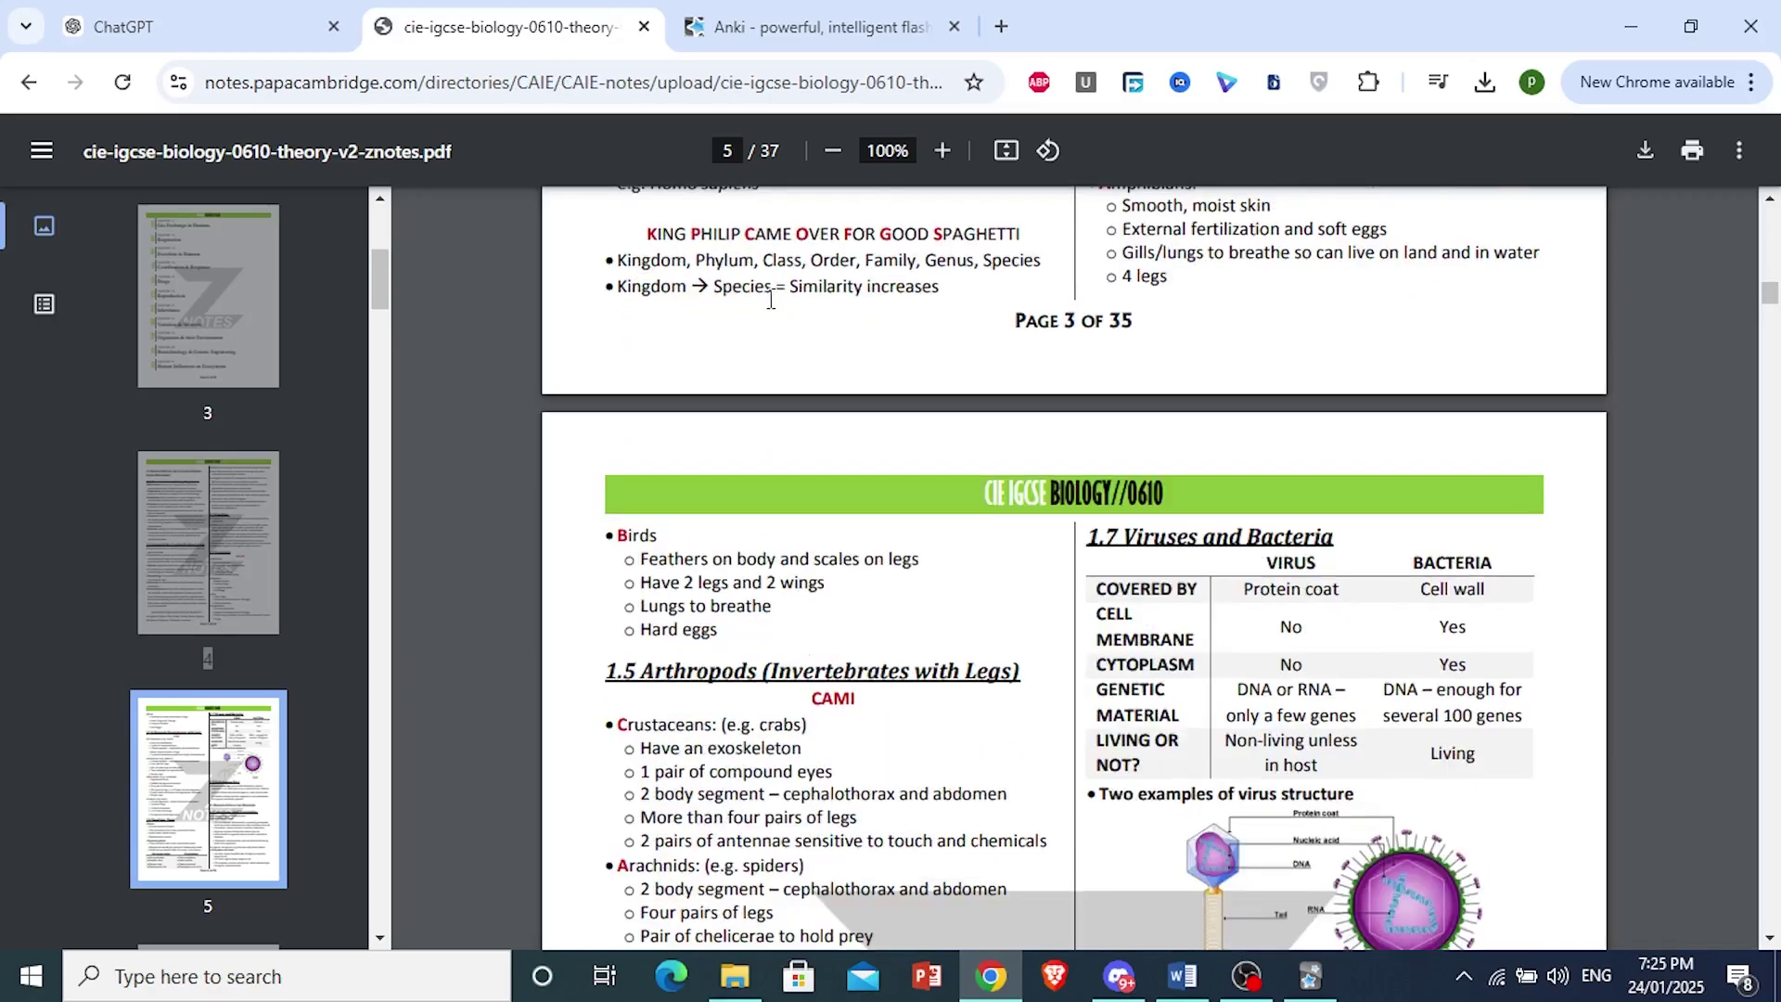
pyautogui.scroll(10, 531, 353)
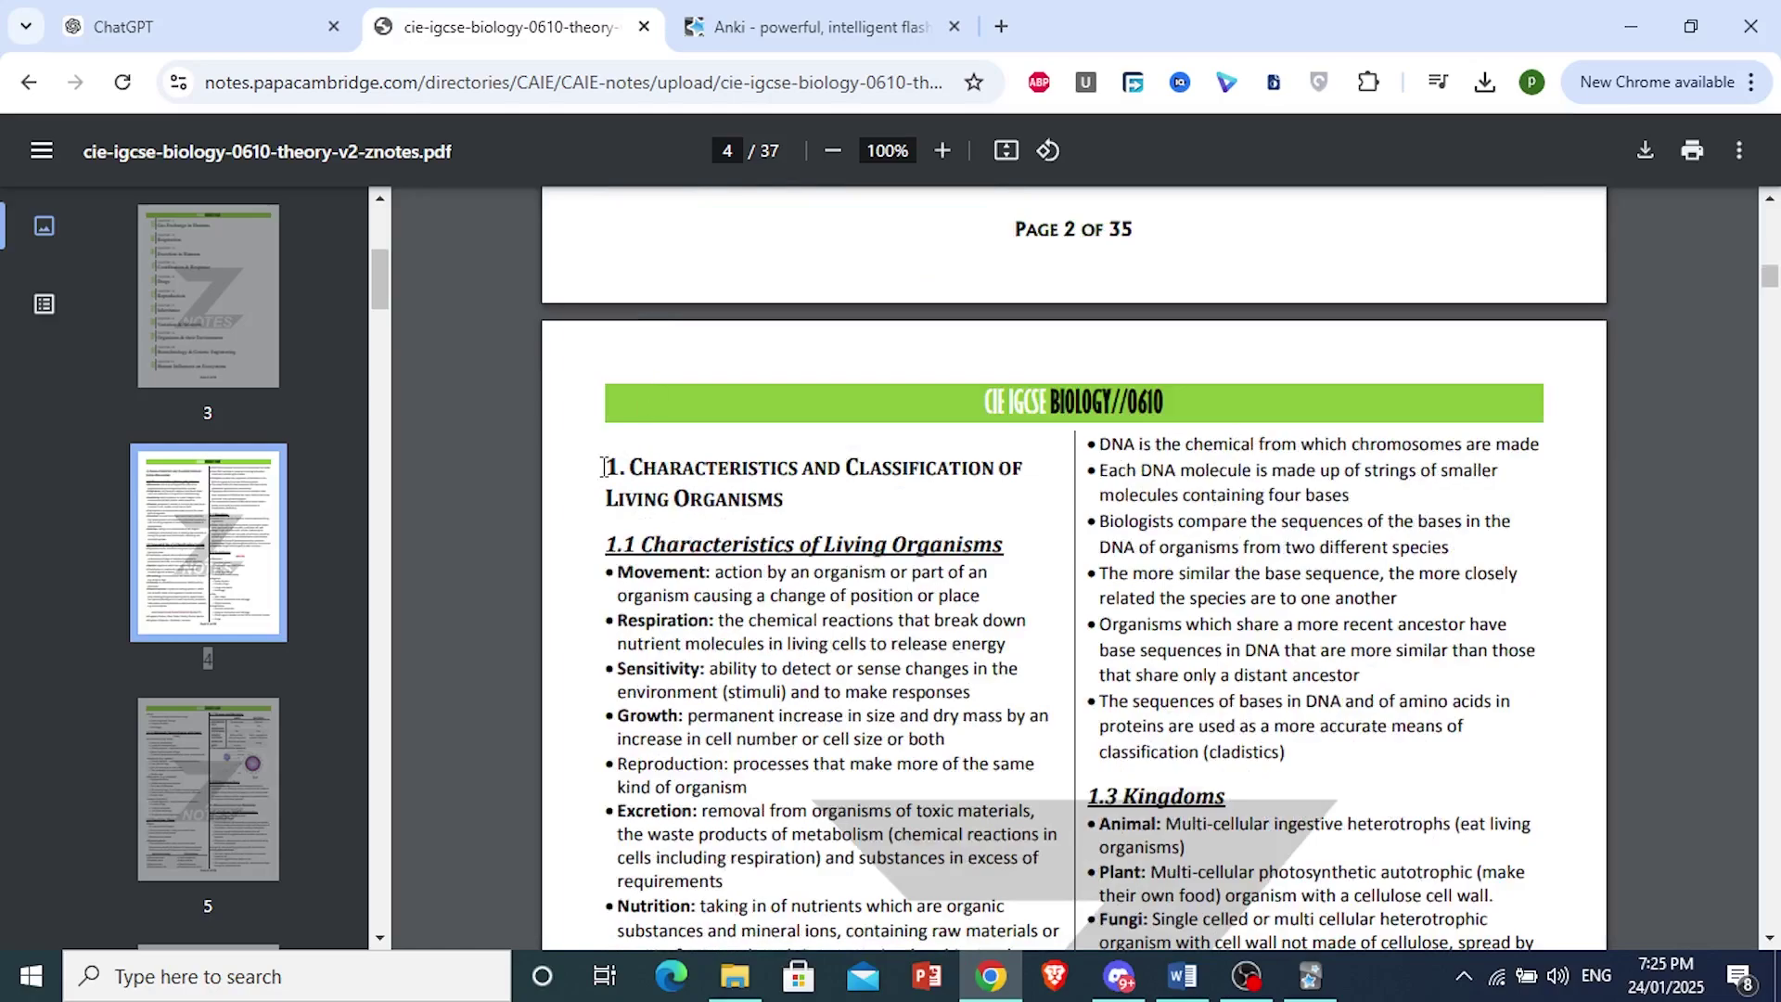
pyautogui.moveTo(607, 464); pyautogui.dragTo(1028, 466)
pyautogui.scroll(-1, 739, 520)
pyautogui.scroll(-15, 739, 520)
pyautogui.moveTo(739, 519); pyautogui.dragTo(1356, 394)
pyautogui.scroll(4, 1121, 515)
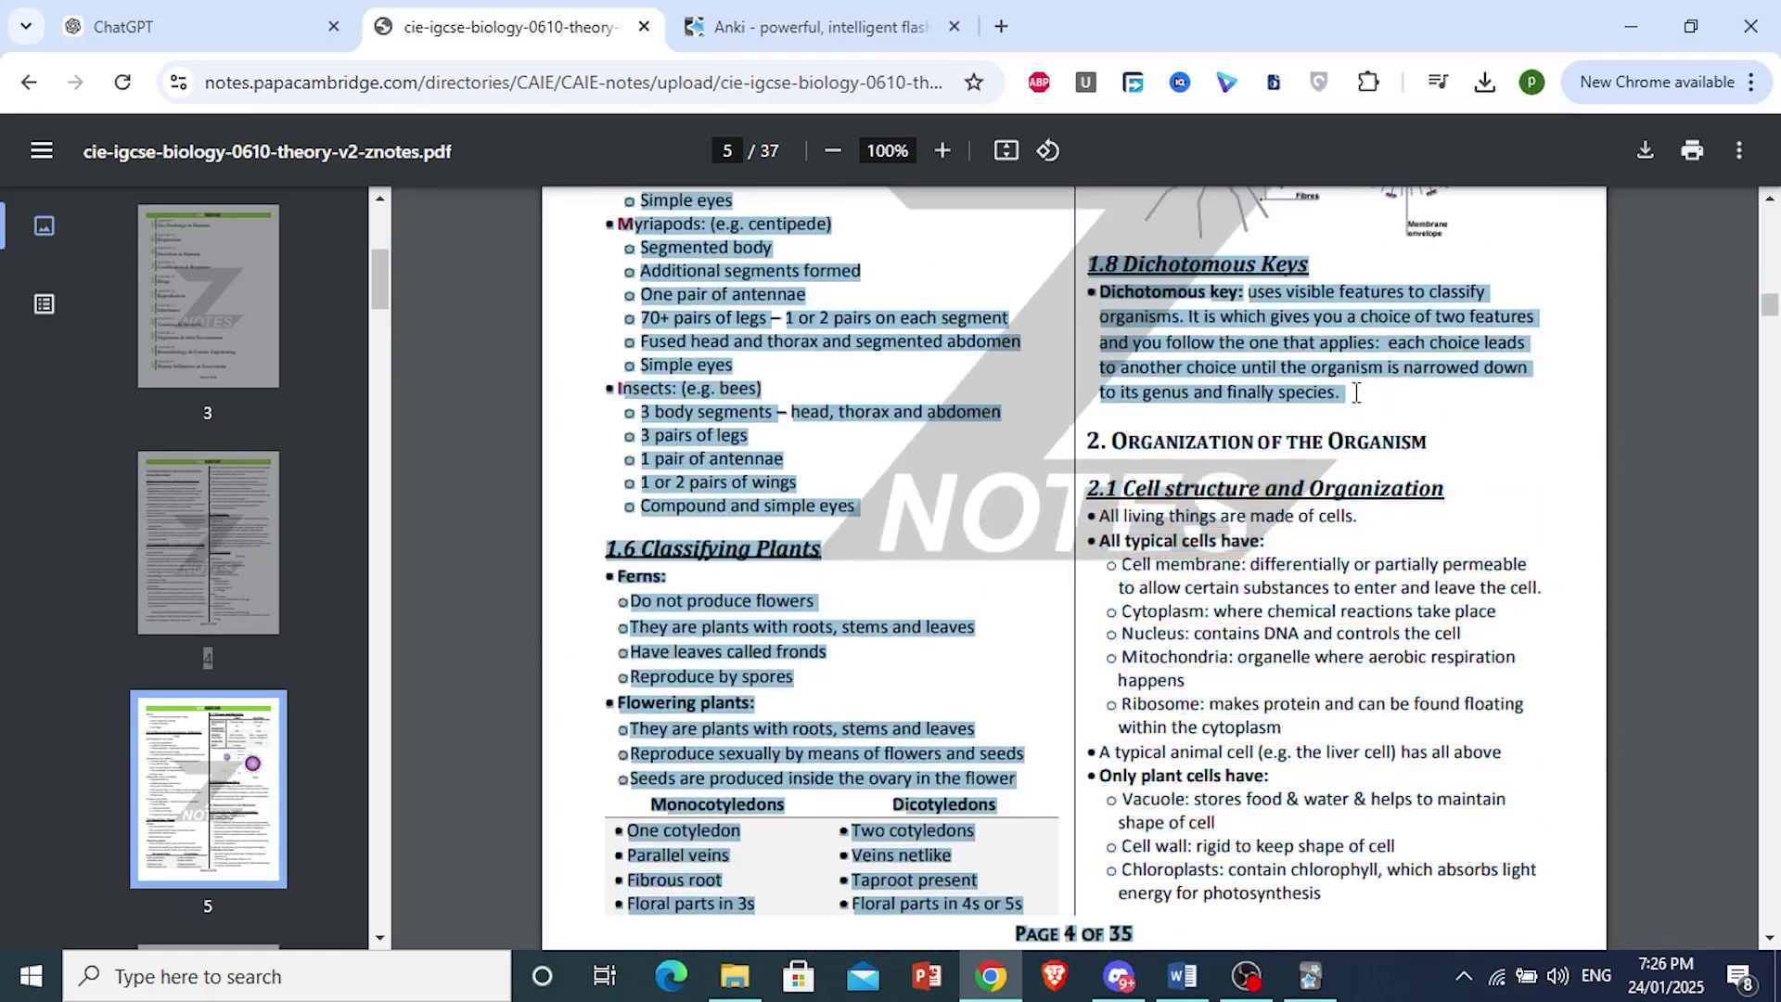
pyautogui.click(185, 26)
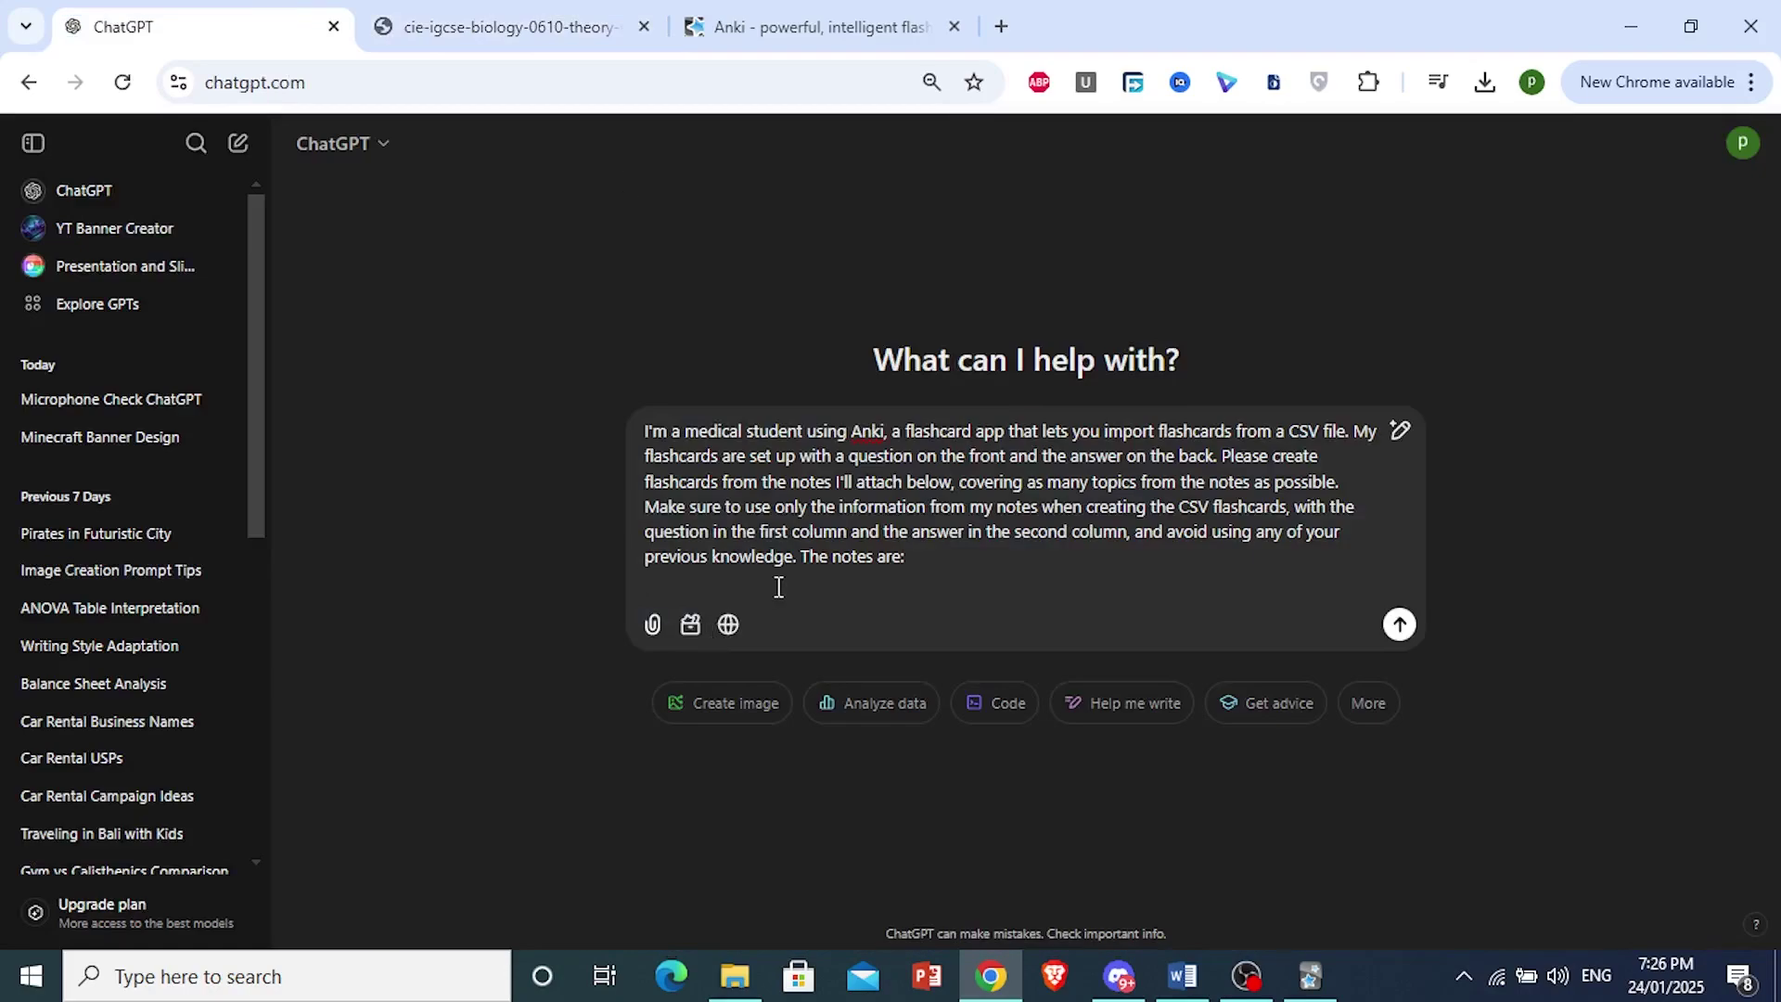
# Paste the kingdoms, arthropod classification and dichotomous-key notes below 'The notes are:' and check them.
pyautogui.hotkey('ctrl', 'v')
pyautogui.scroll(-15, 850, 582)
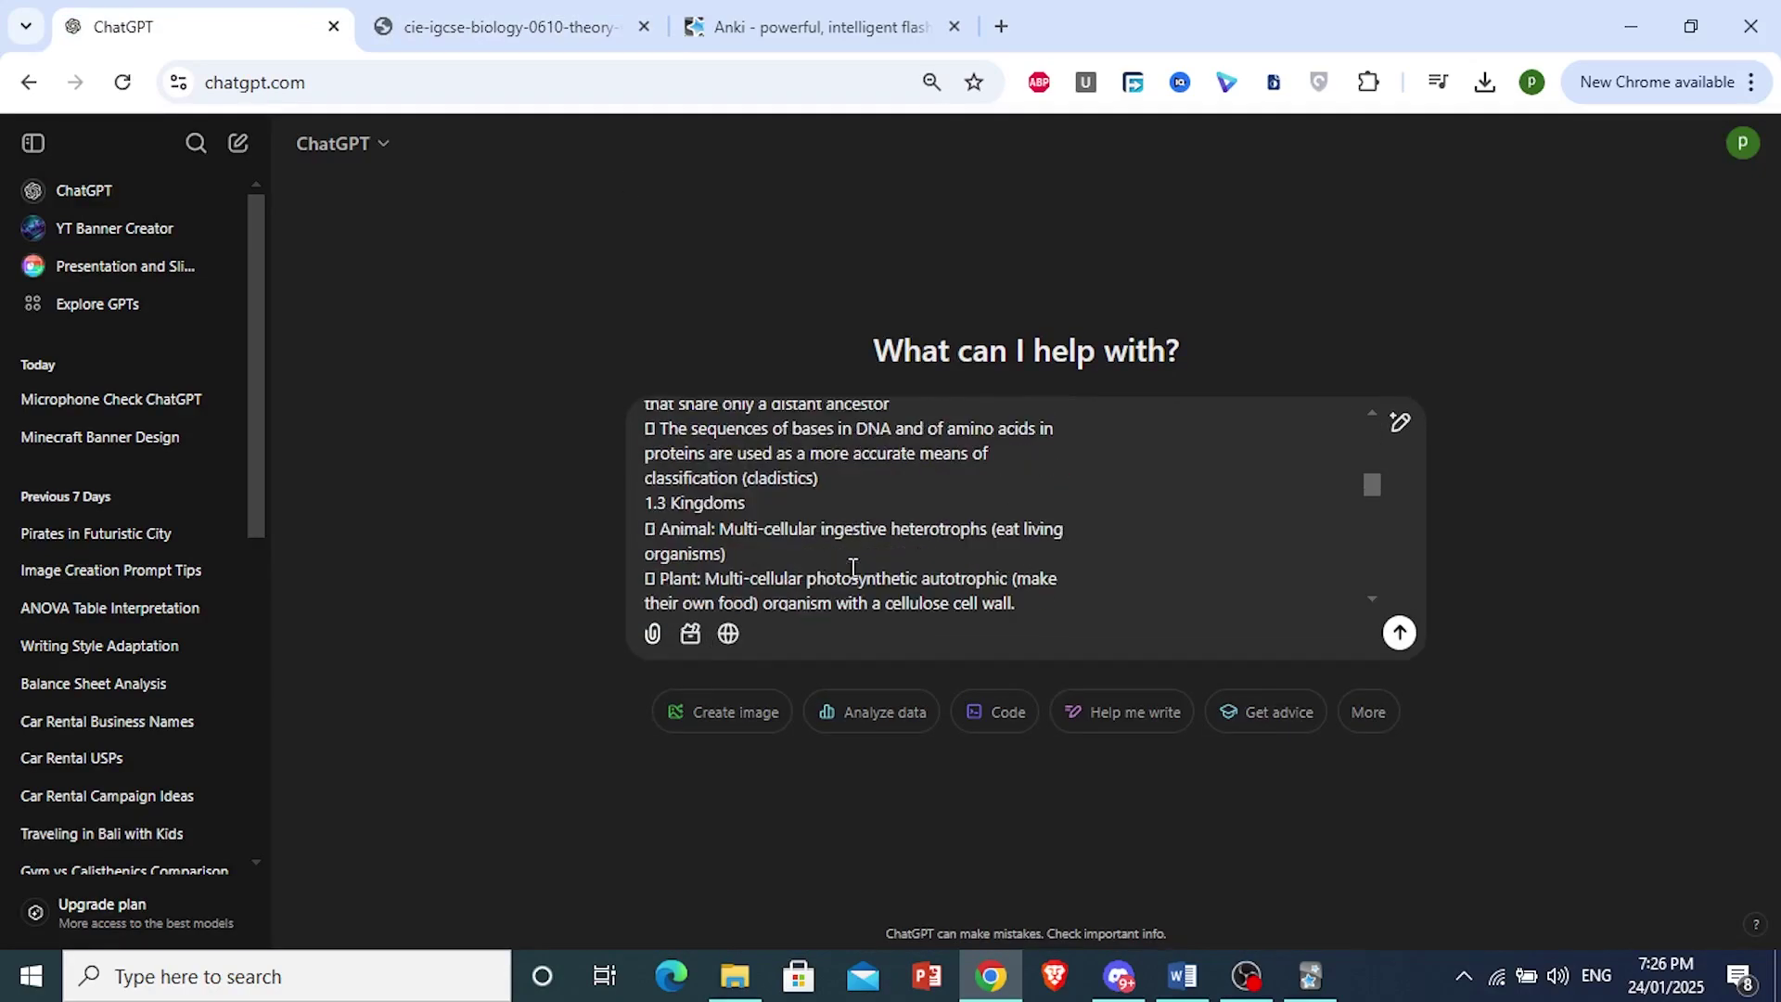
pyautogui.scroll(-10, 891, 565)
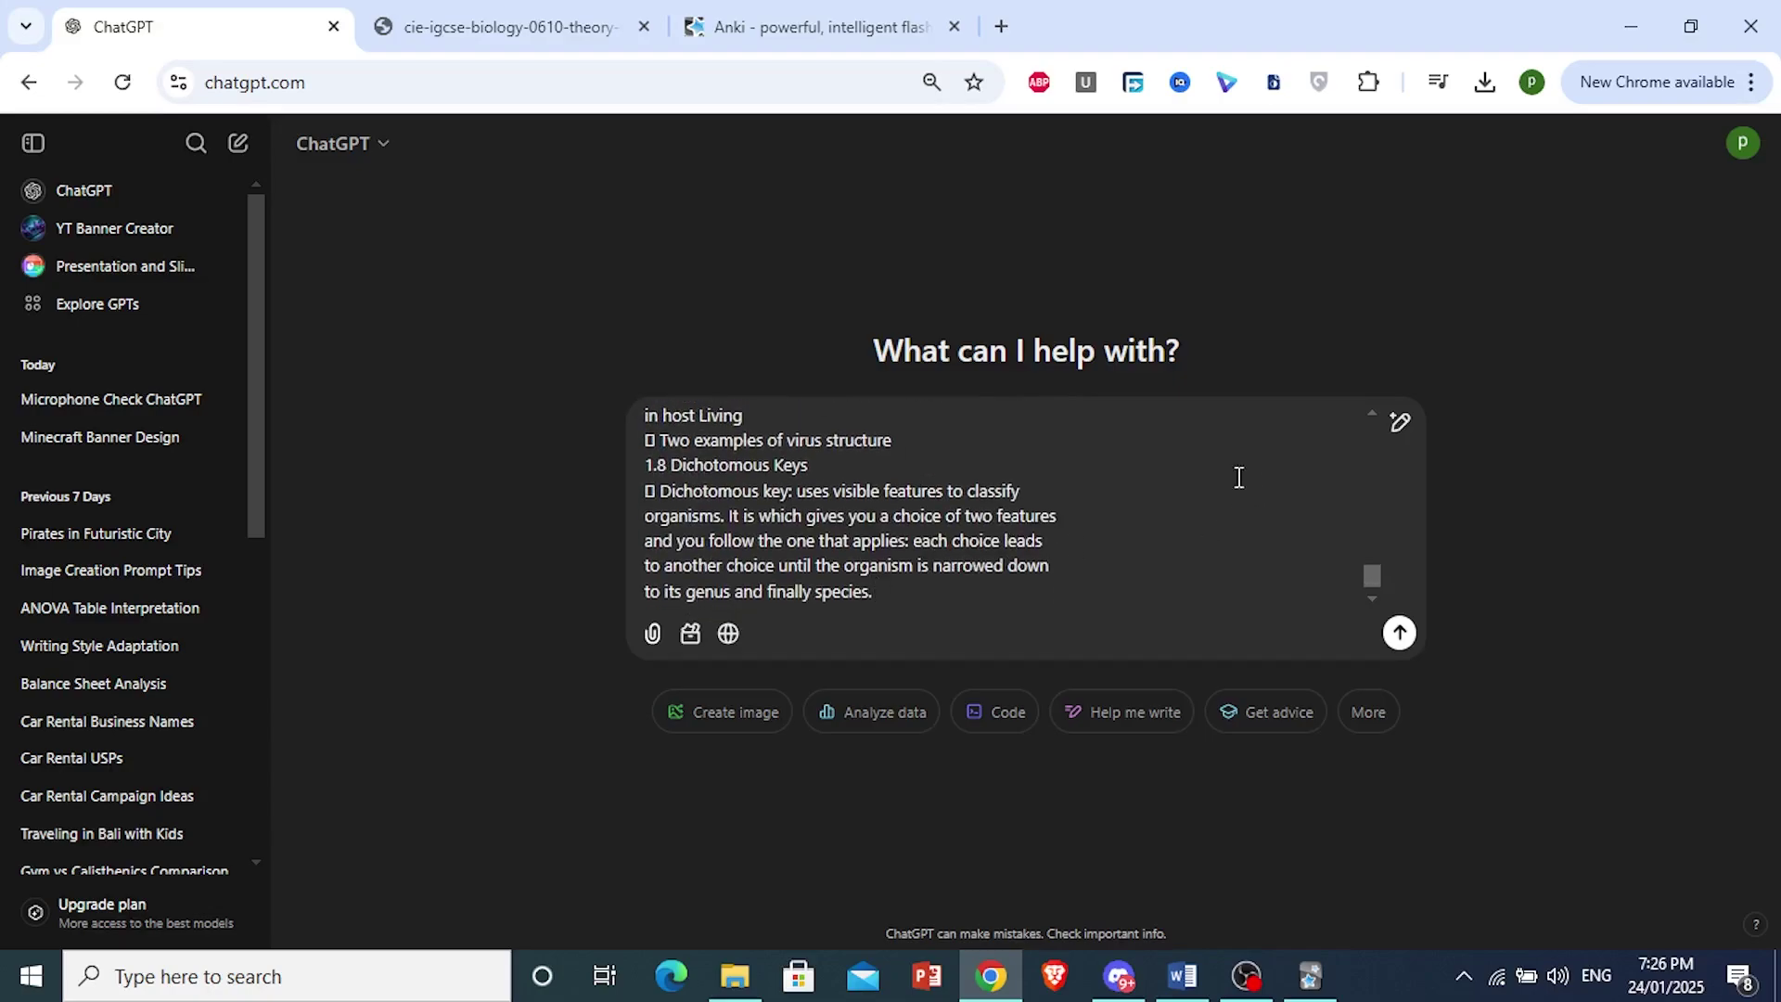
pyautogui.scroll(10, 840, 527)
pyautogui.scroll(3, 841, 527)
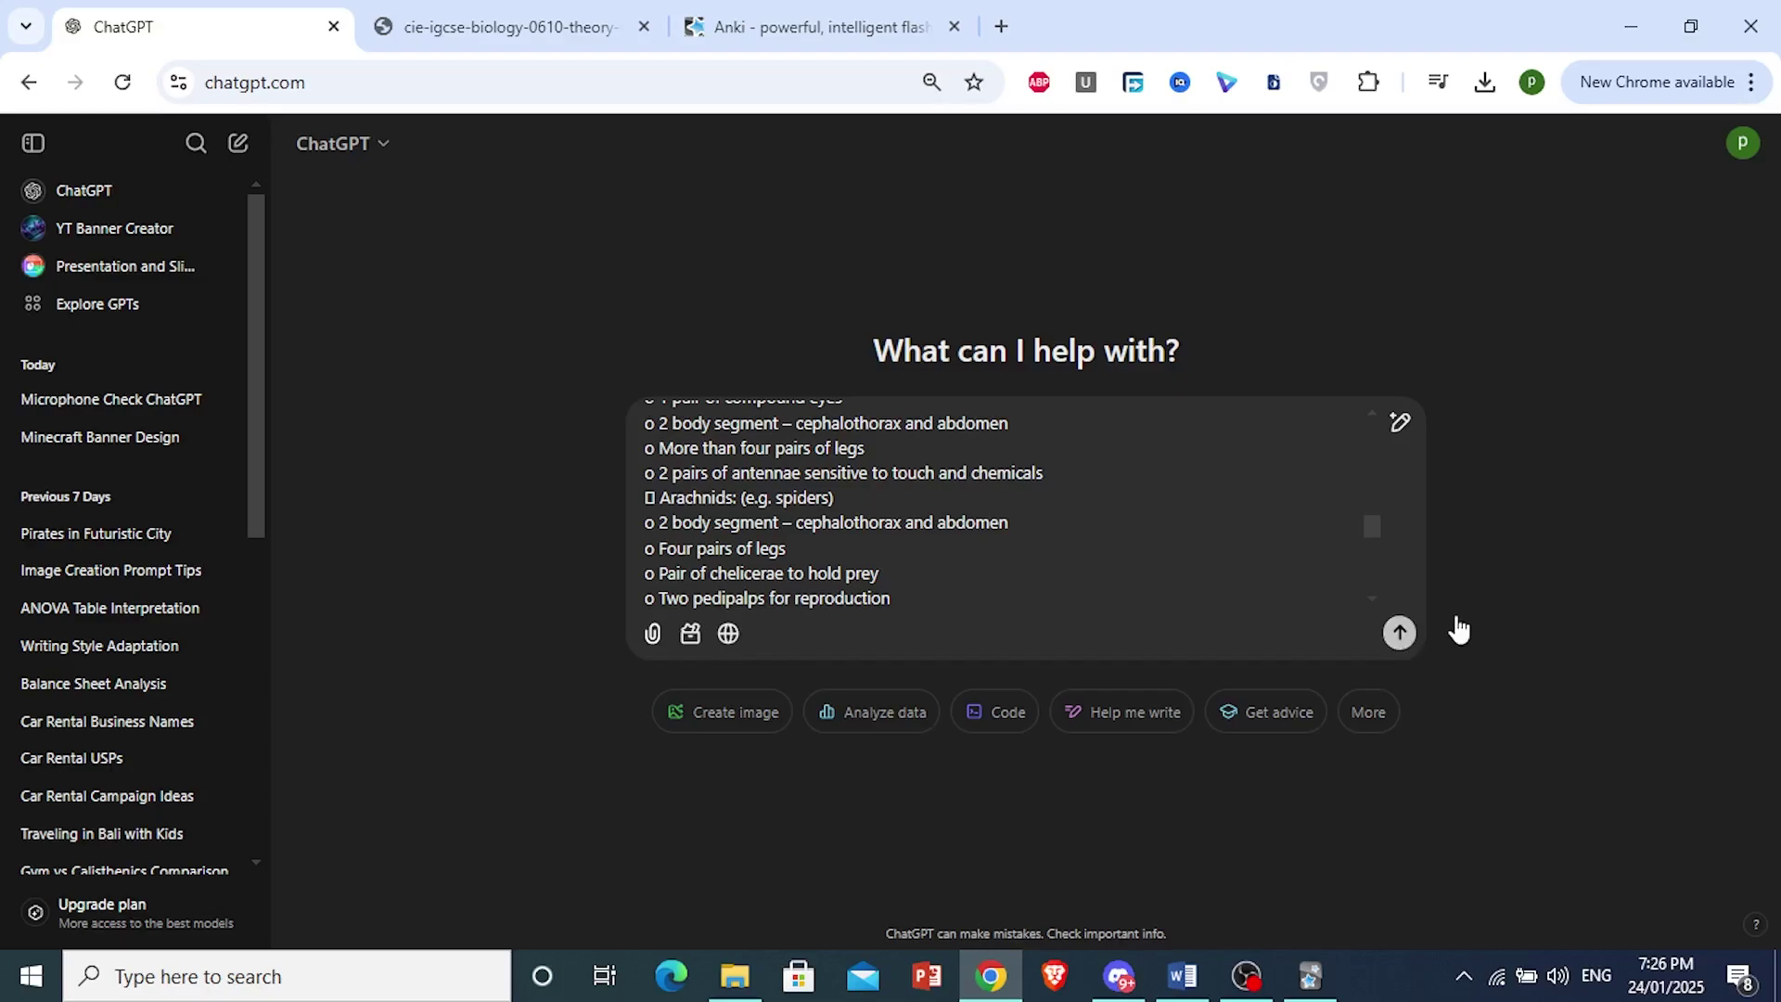
# Send the flashcard prompt with the pasted biology notes to ChatGPT.
pyautogui.click(1399, 633)
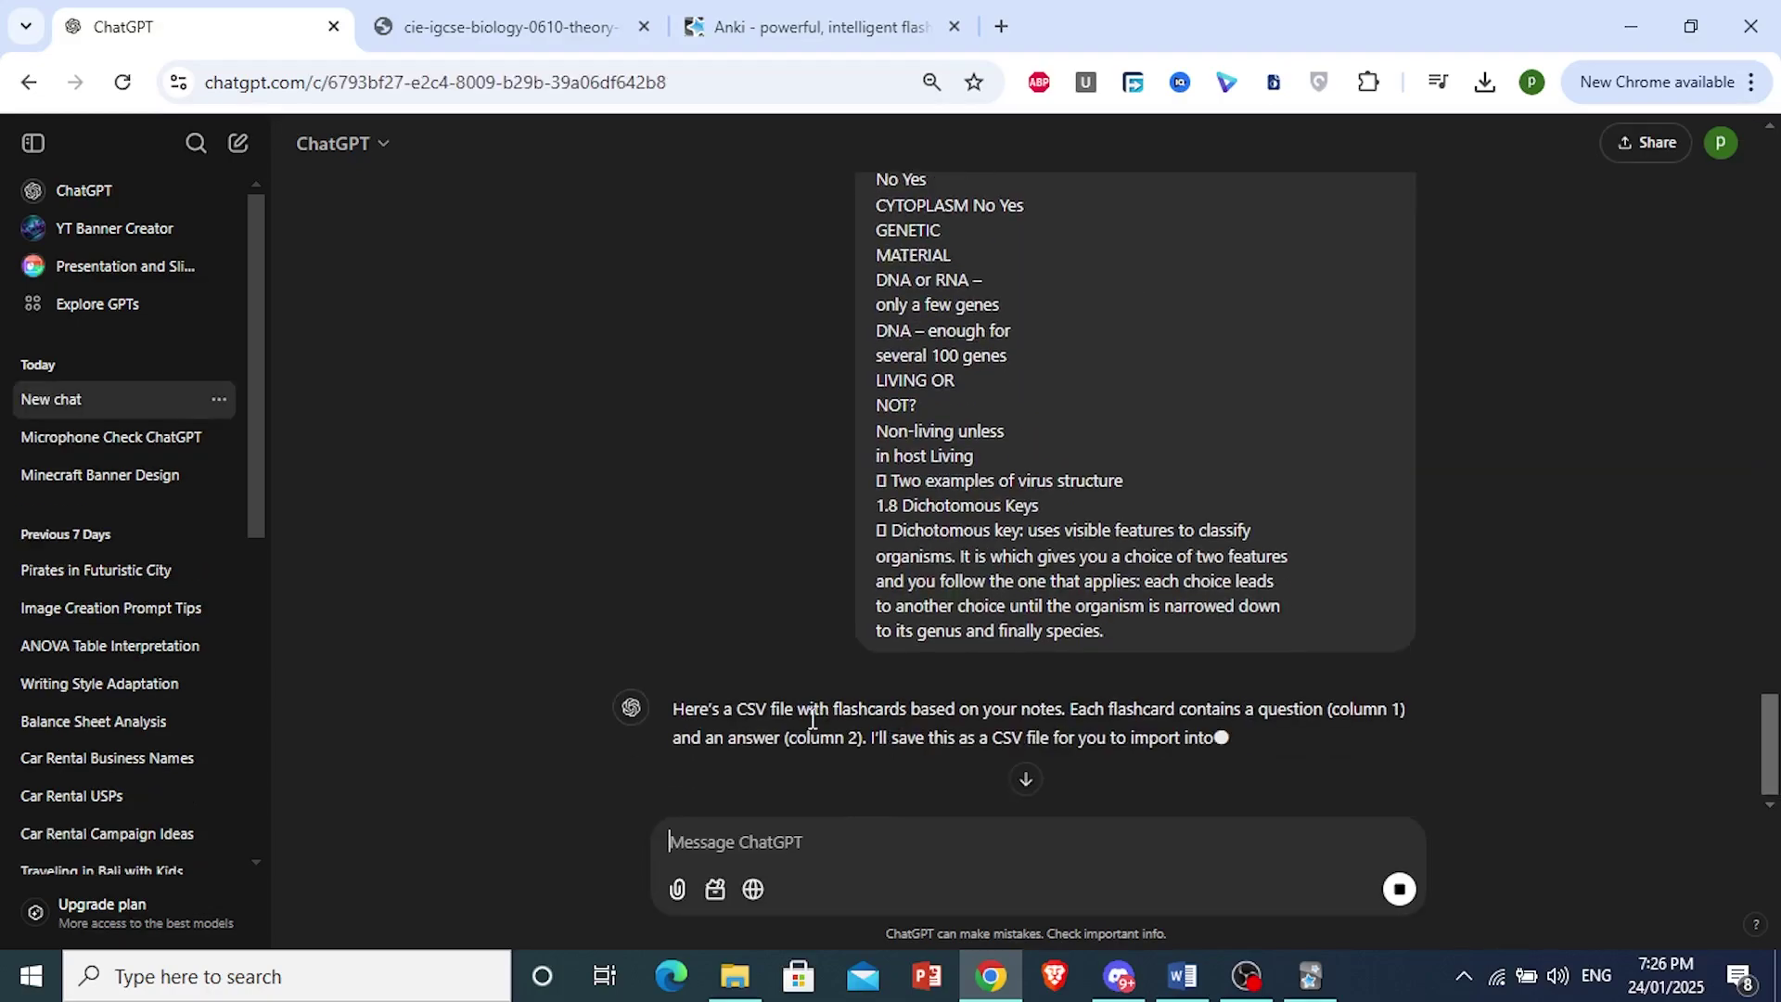
pyautogui.scroll(-2, 835, 631)
pyautogui.scroll(-2, 874, 619)
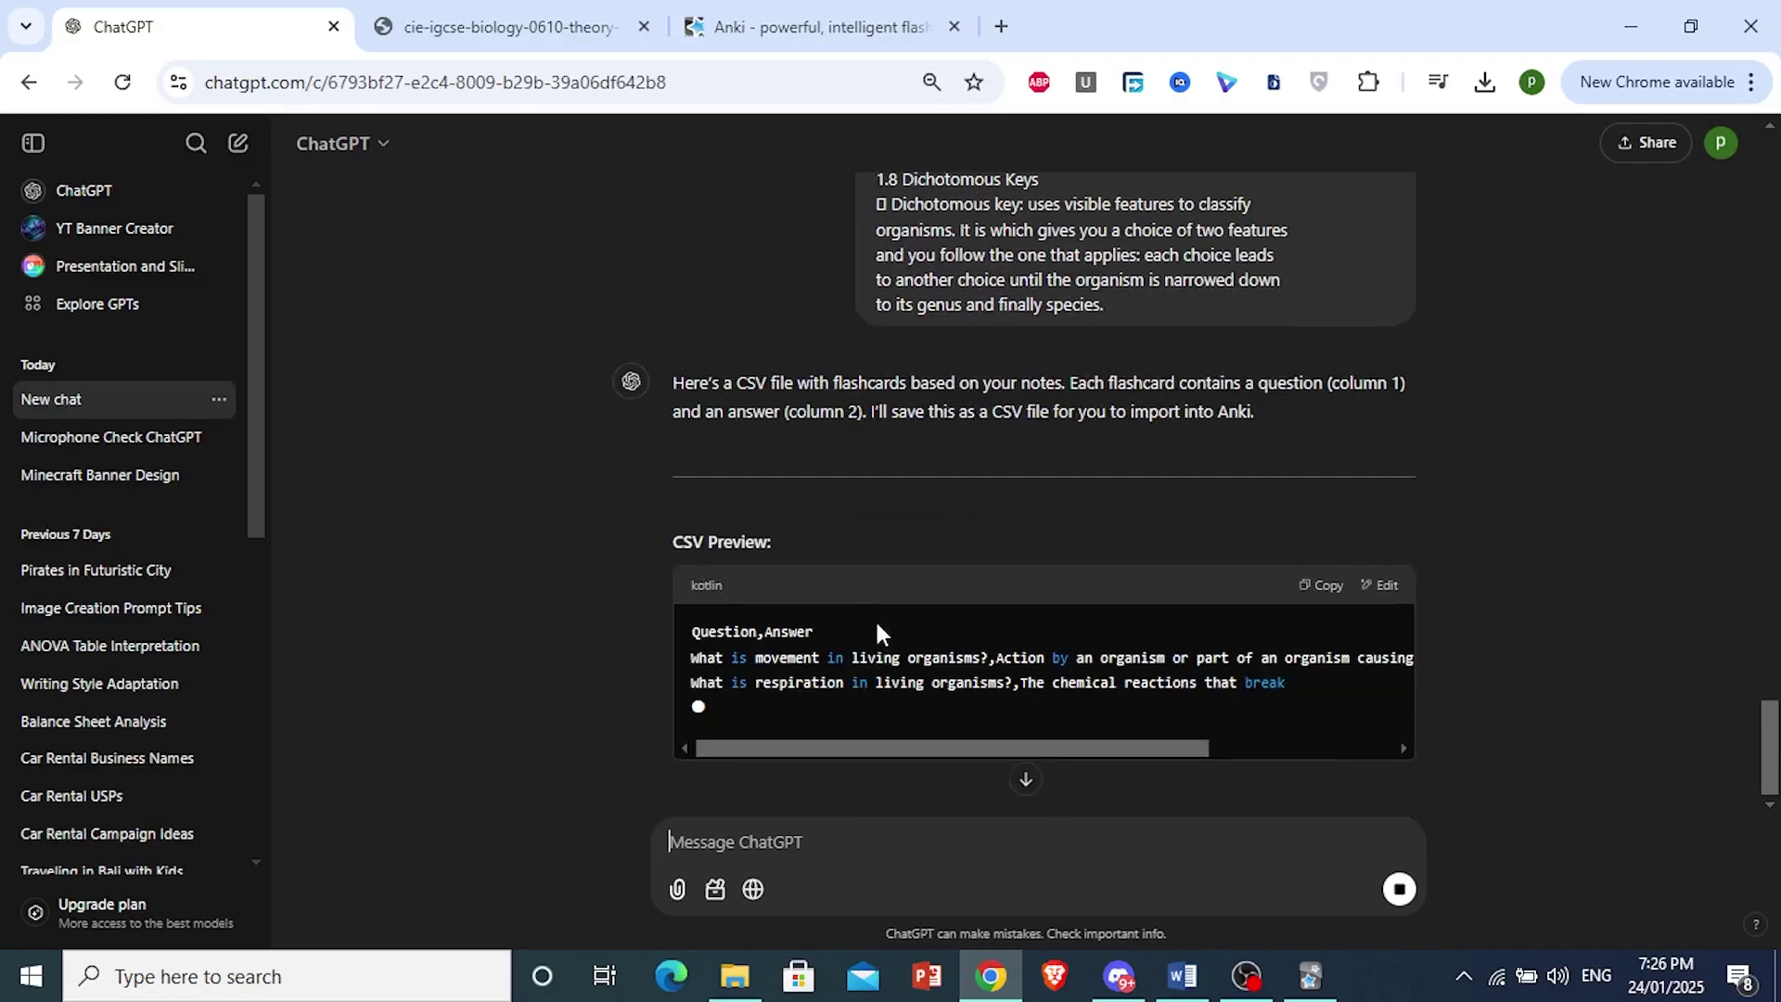
pyautogui.click(1310, 976)
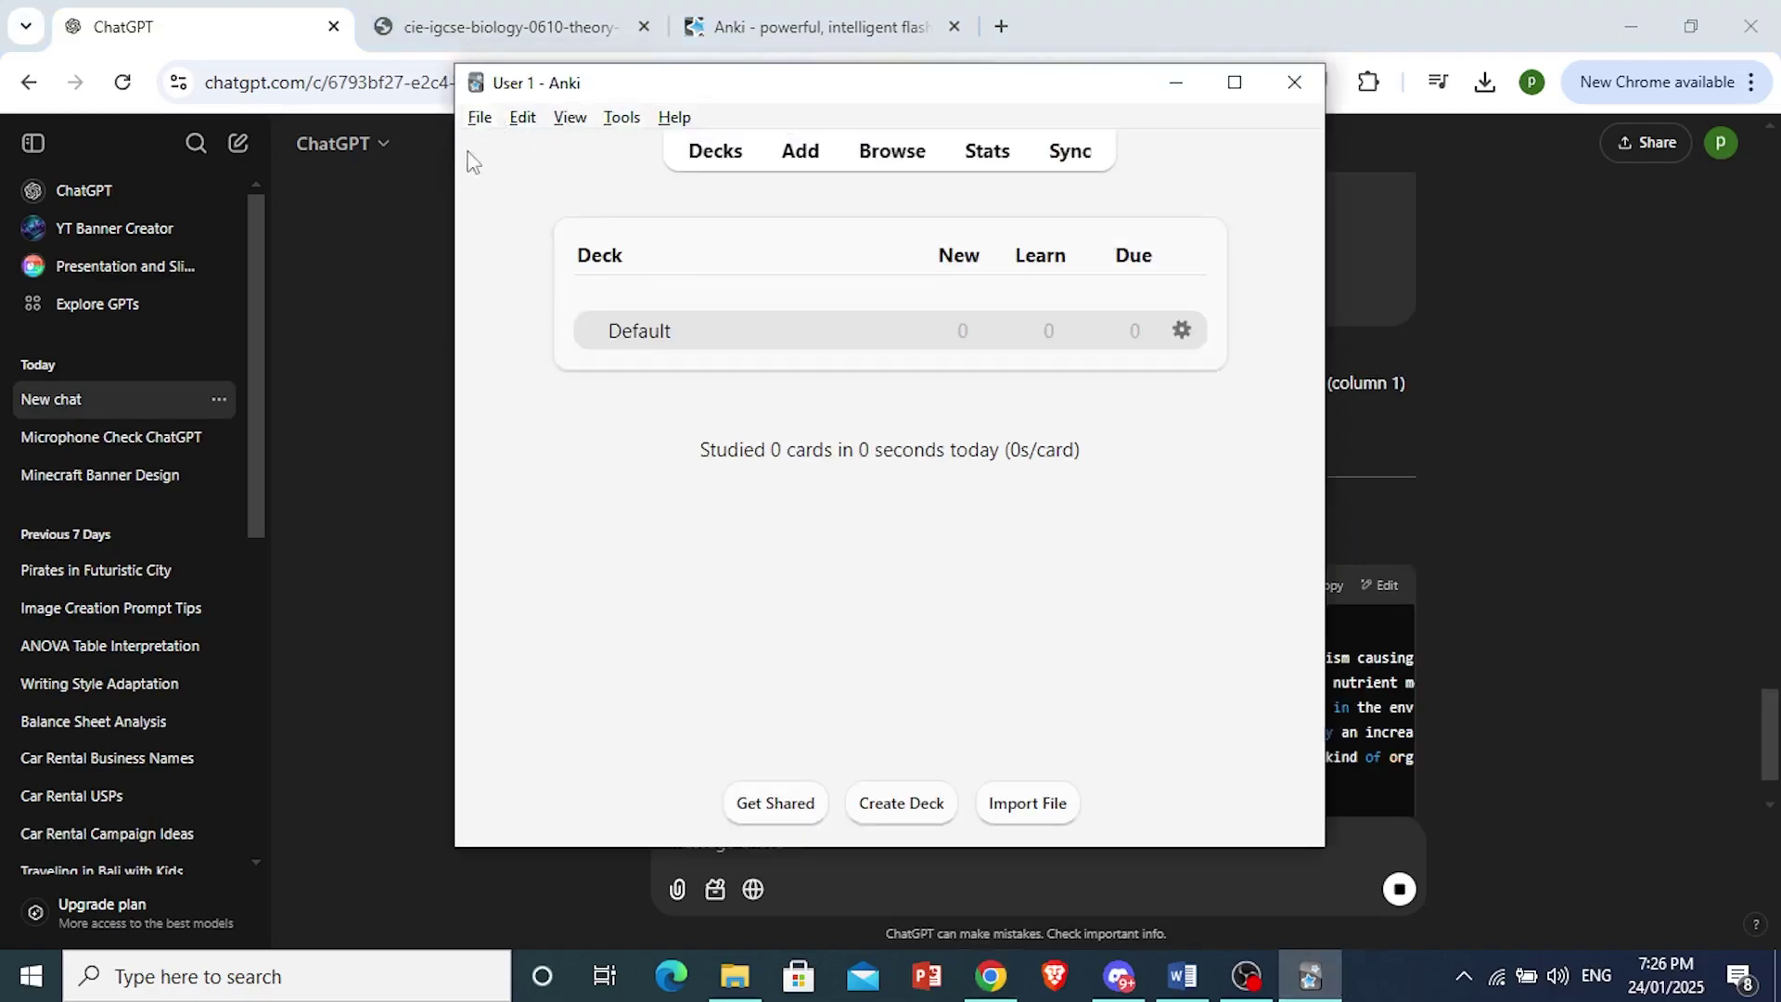
pyautogui.click(431, 427)
# Follow the streaming Question,Answer CSV reply until it finishes and offers to save a file.
pyautogui.scroll(-1, 864, 581)
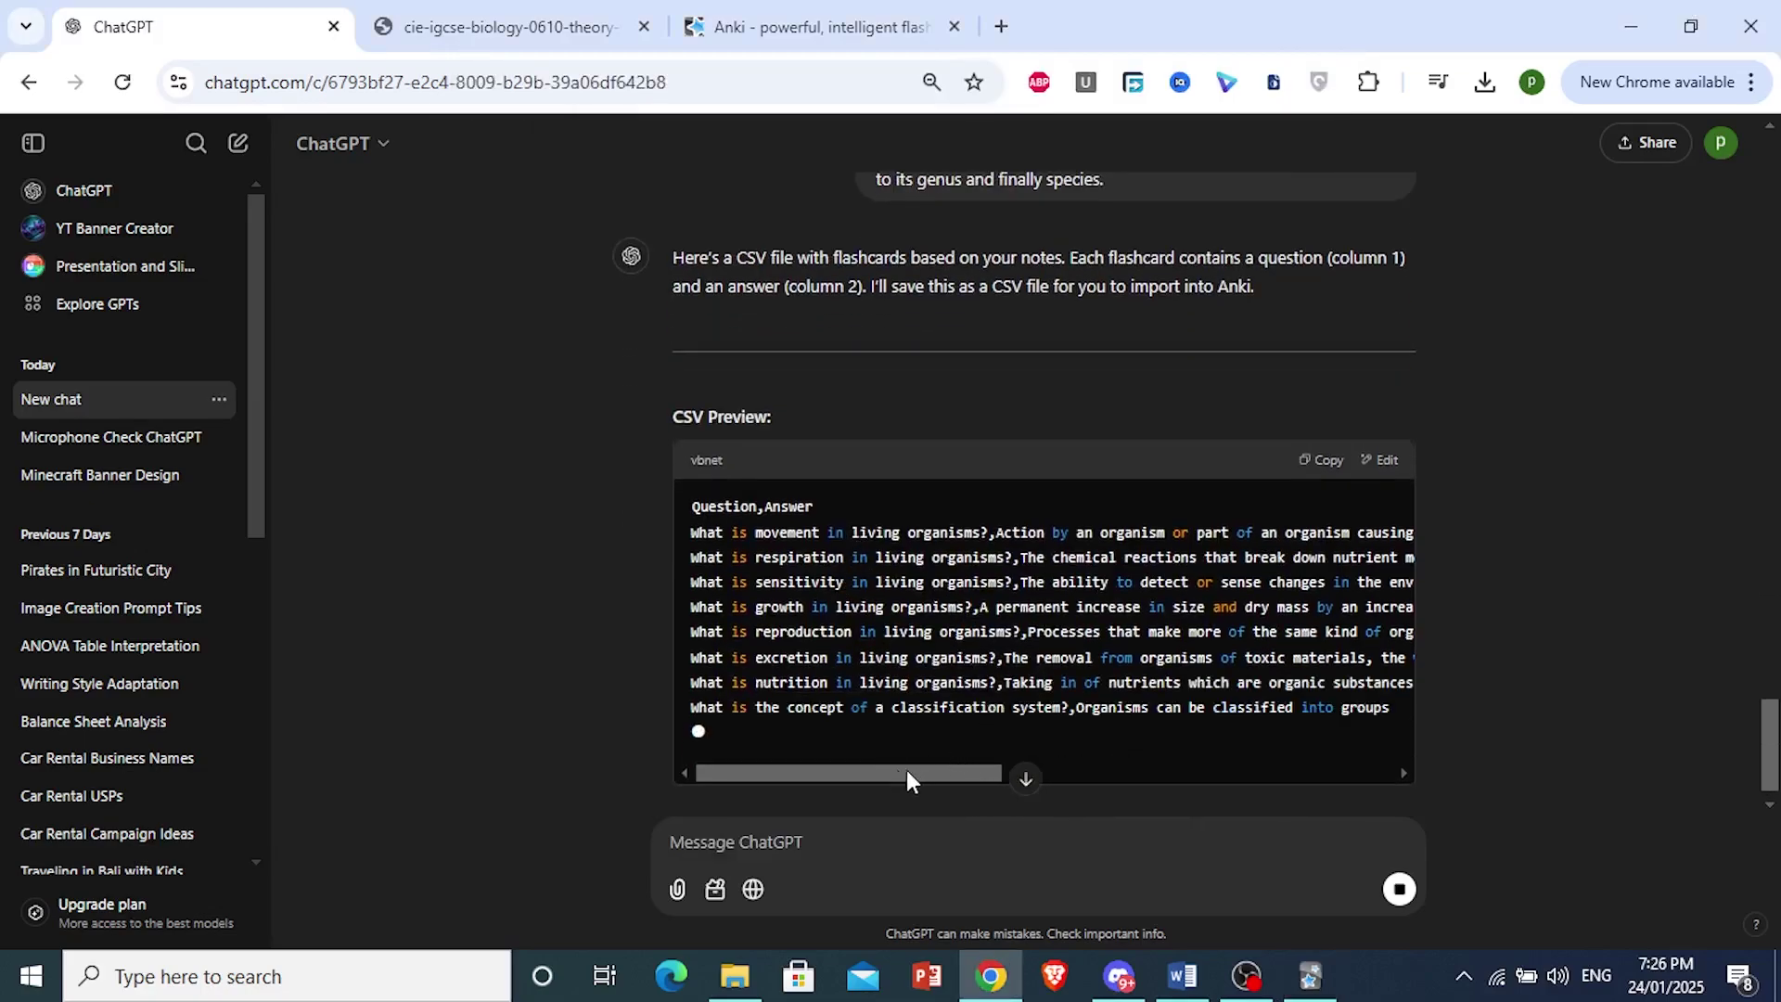
pyautogui.moveTo(906, 775); pyautogui.dragTo(1306, 754)
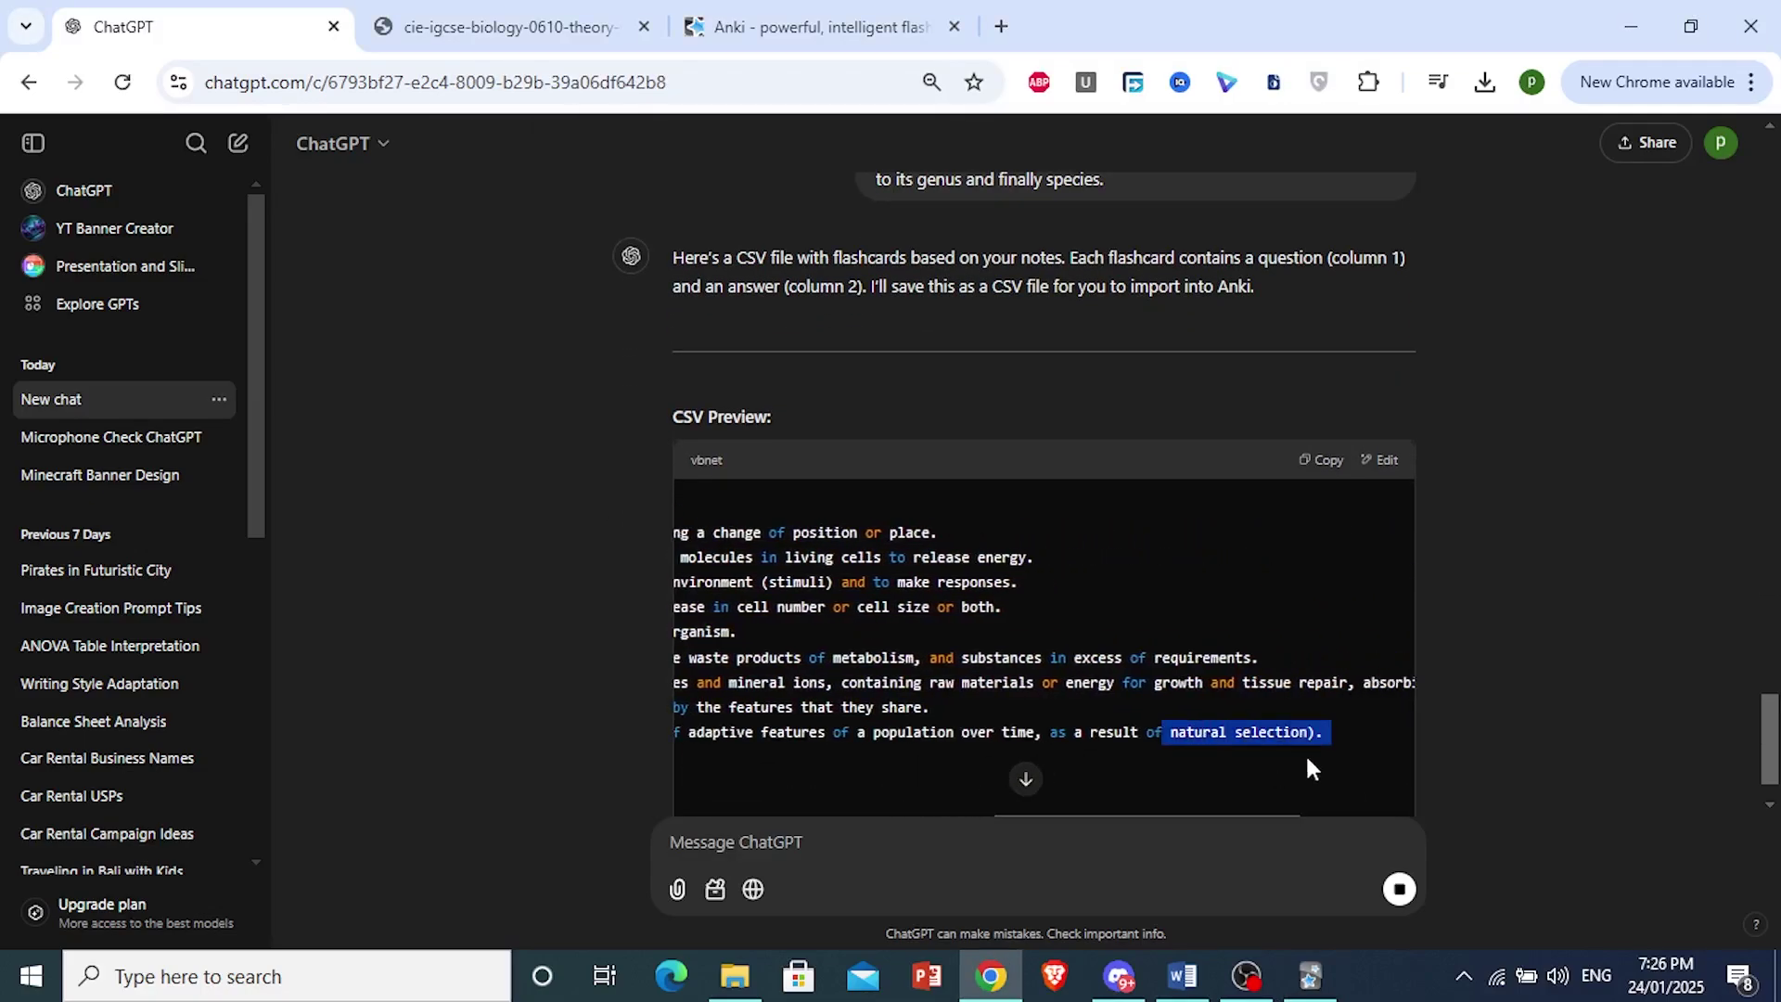
pyautogui.scroll(-1, 904, 723)
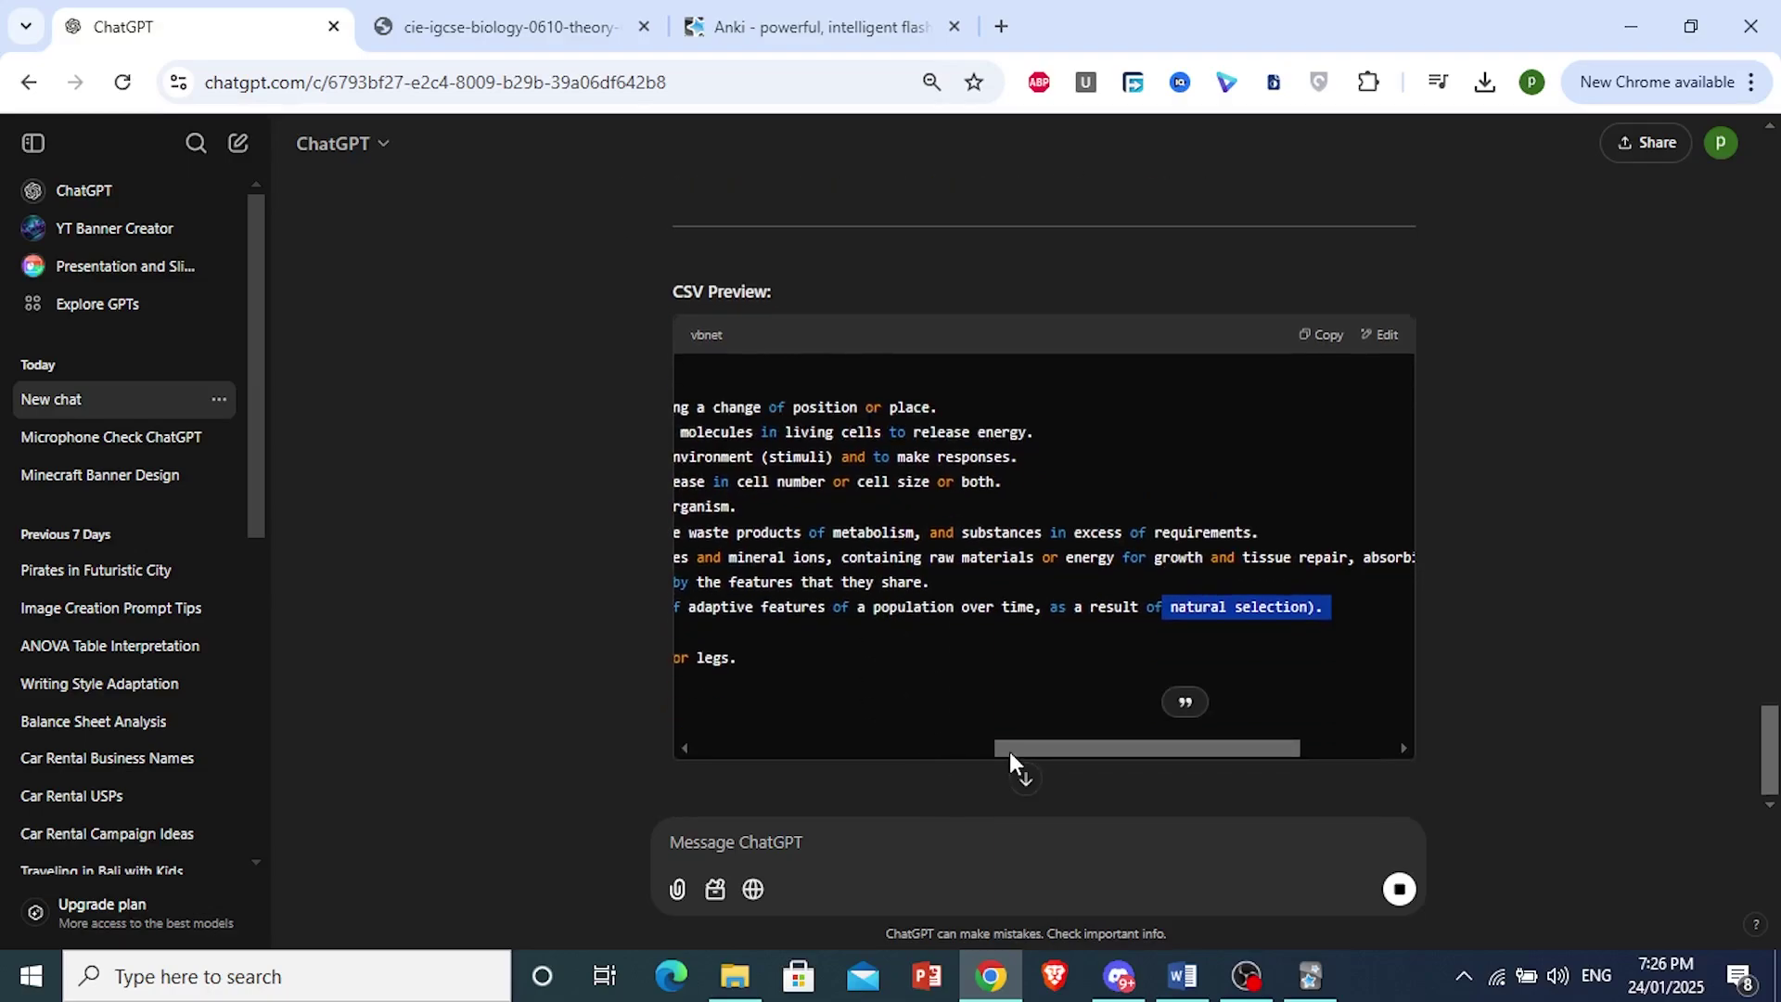
pyautogui.moveTo(1009, 752); pyautogui.dragTo(553, 688)
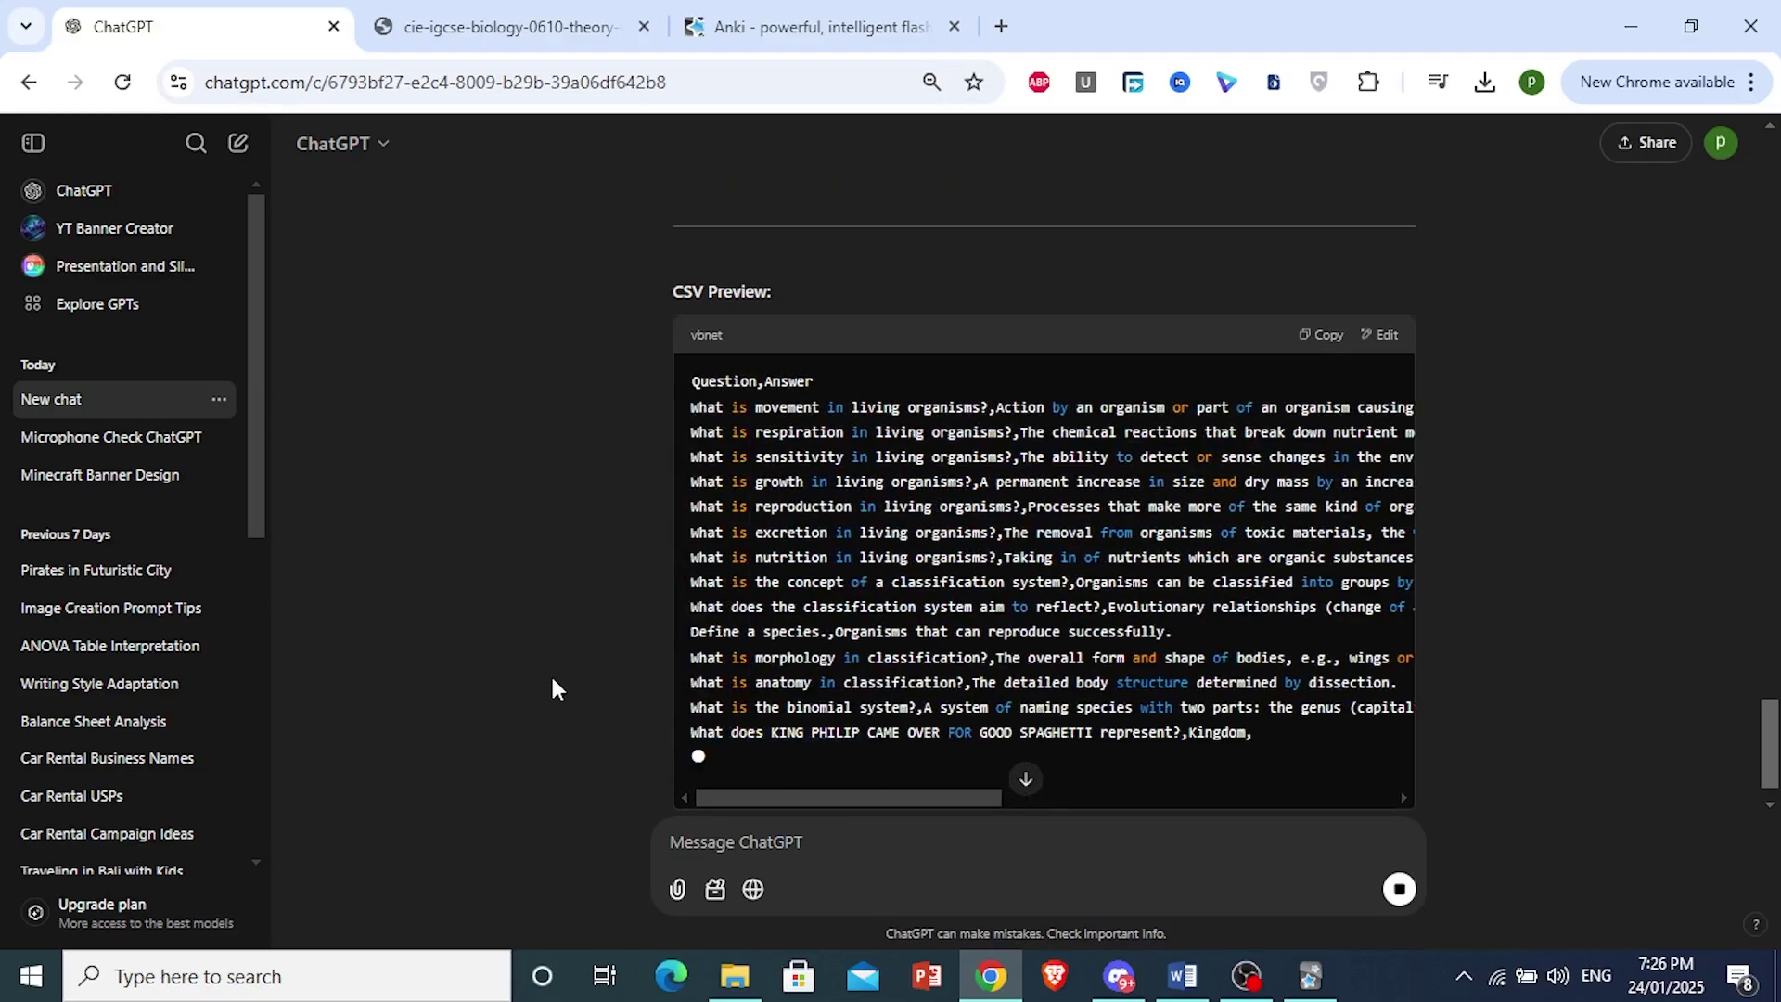
pyautogui.click(1409, 984)
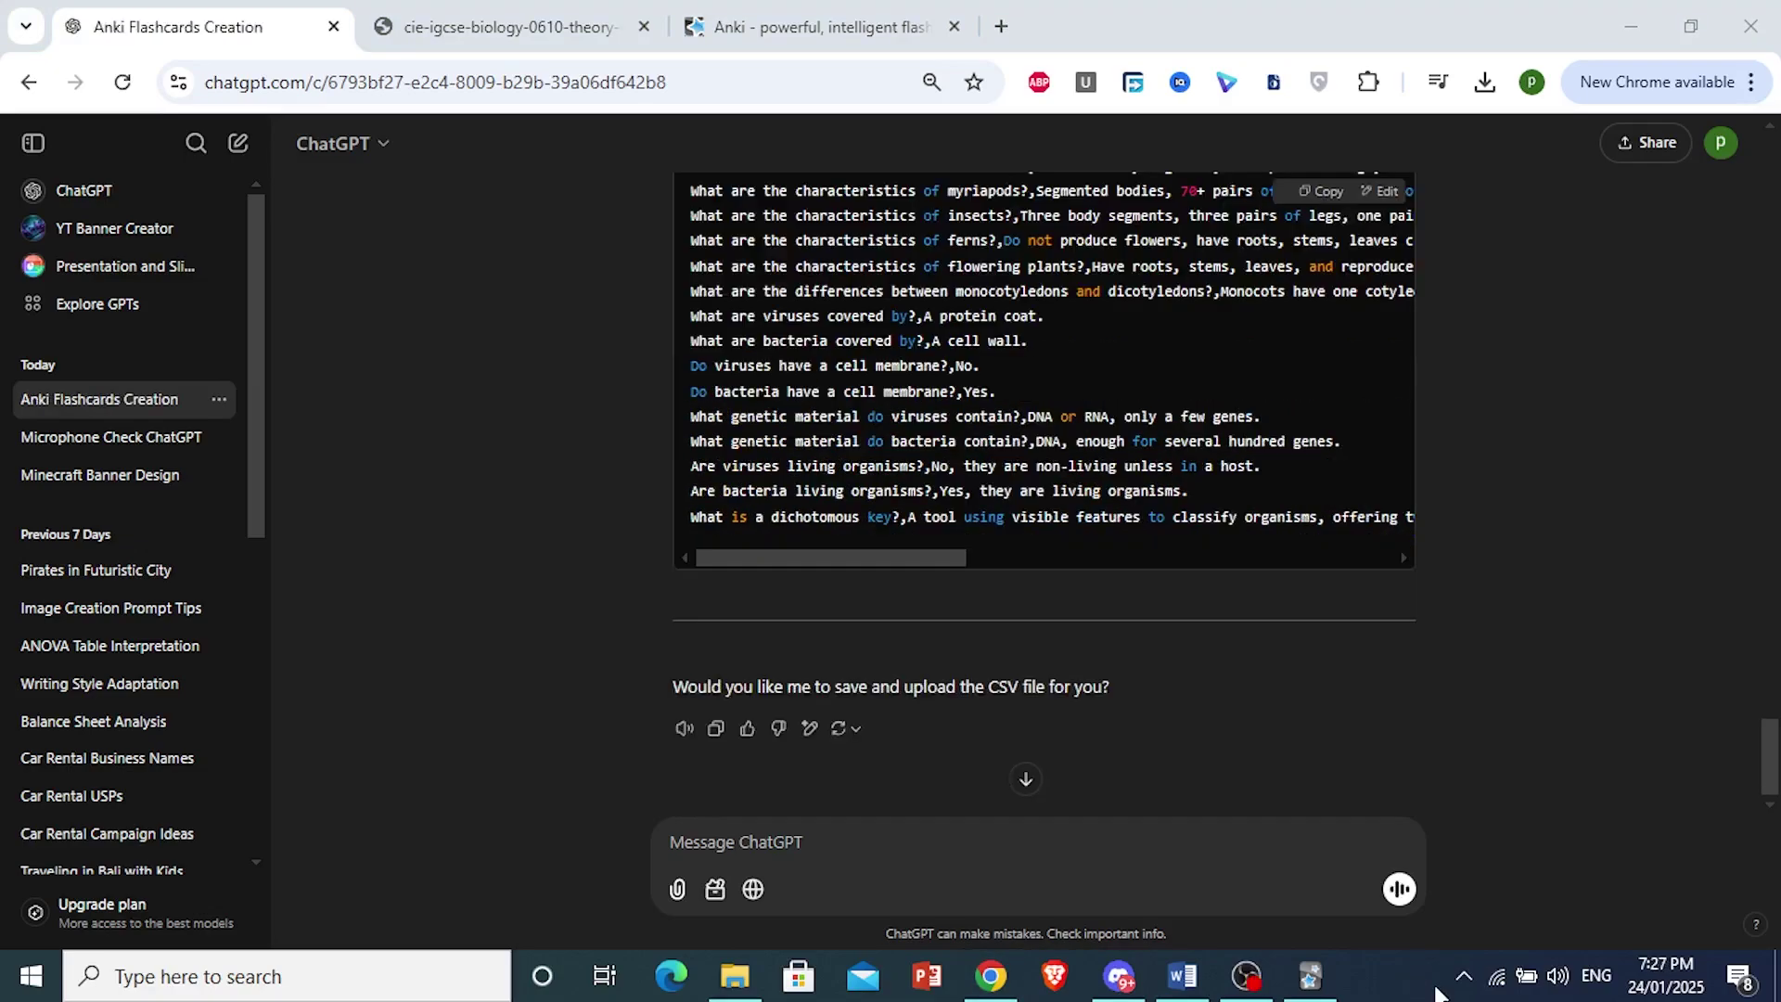
pyautogui.scroll(12, 971, 537)
pyautogui.scroll(-10, 970, 537)
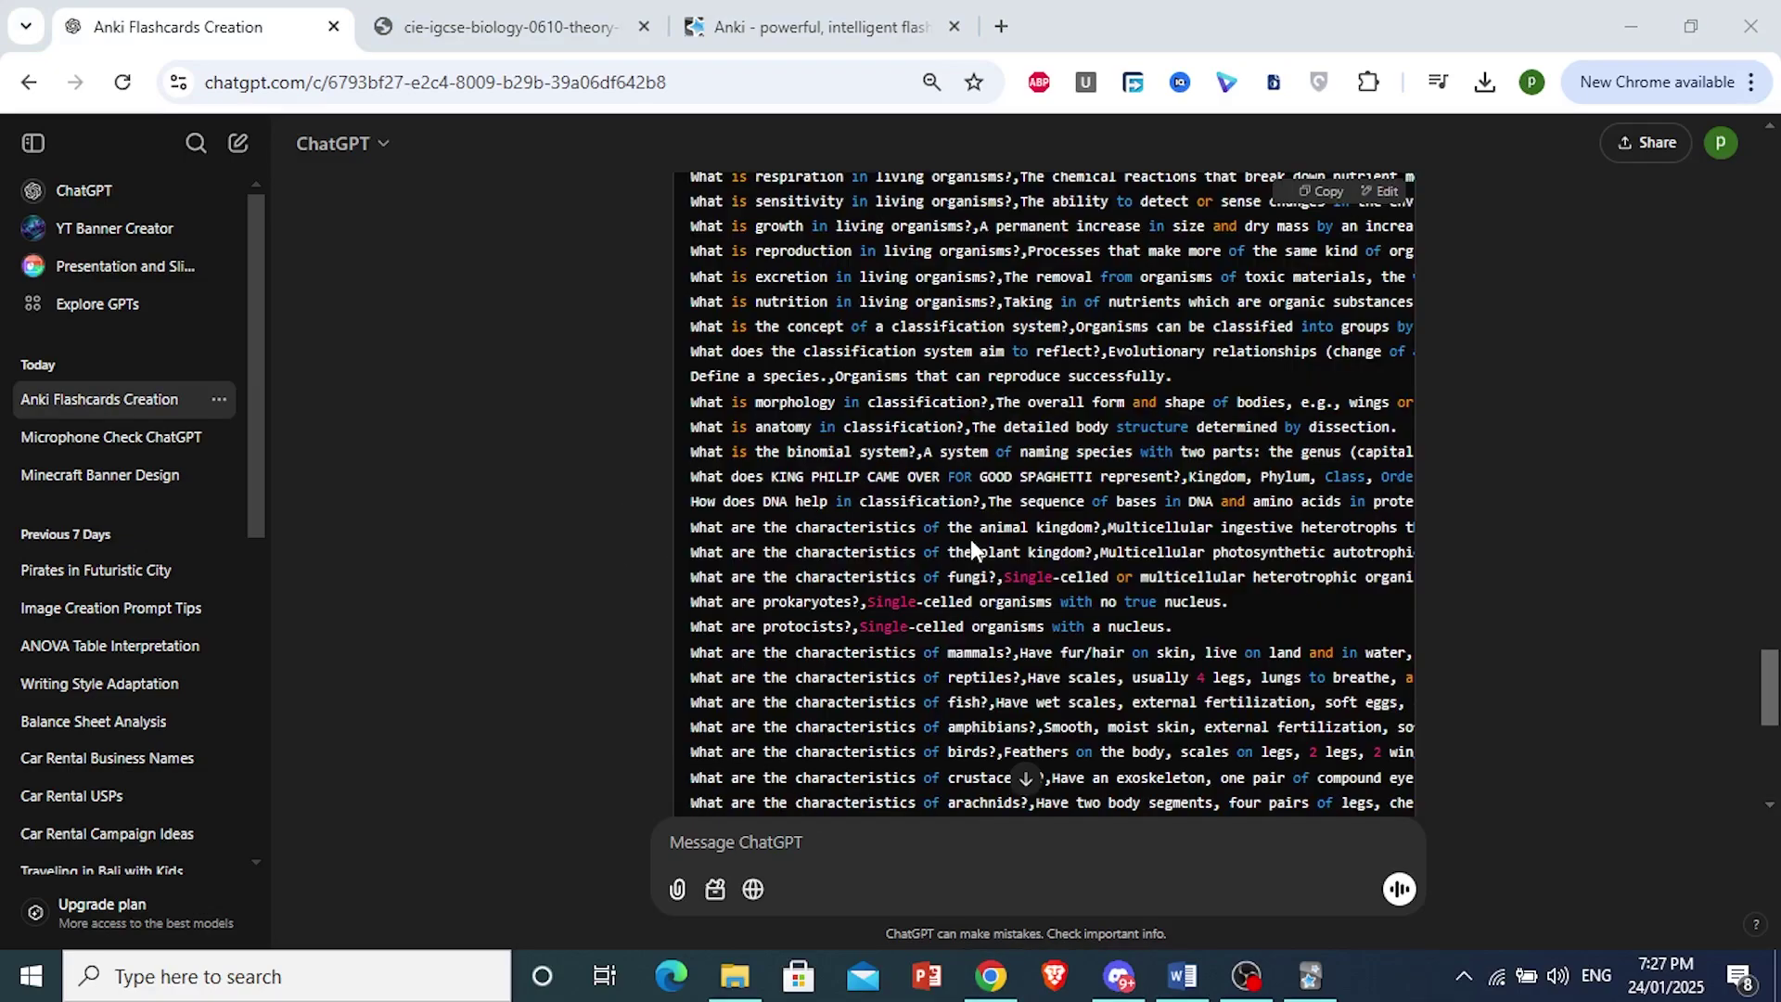
pyautogui.scroll(-2, 970, 546)
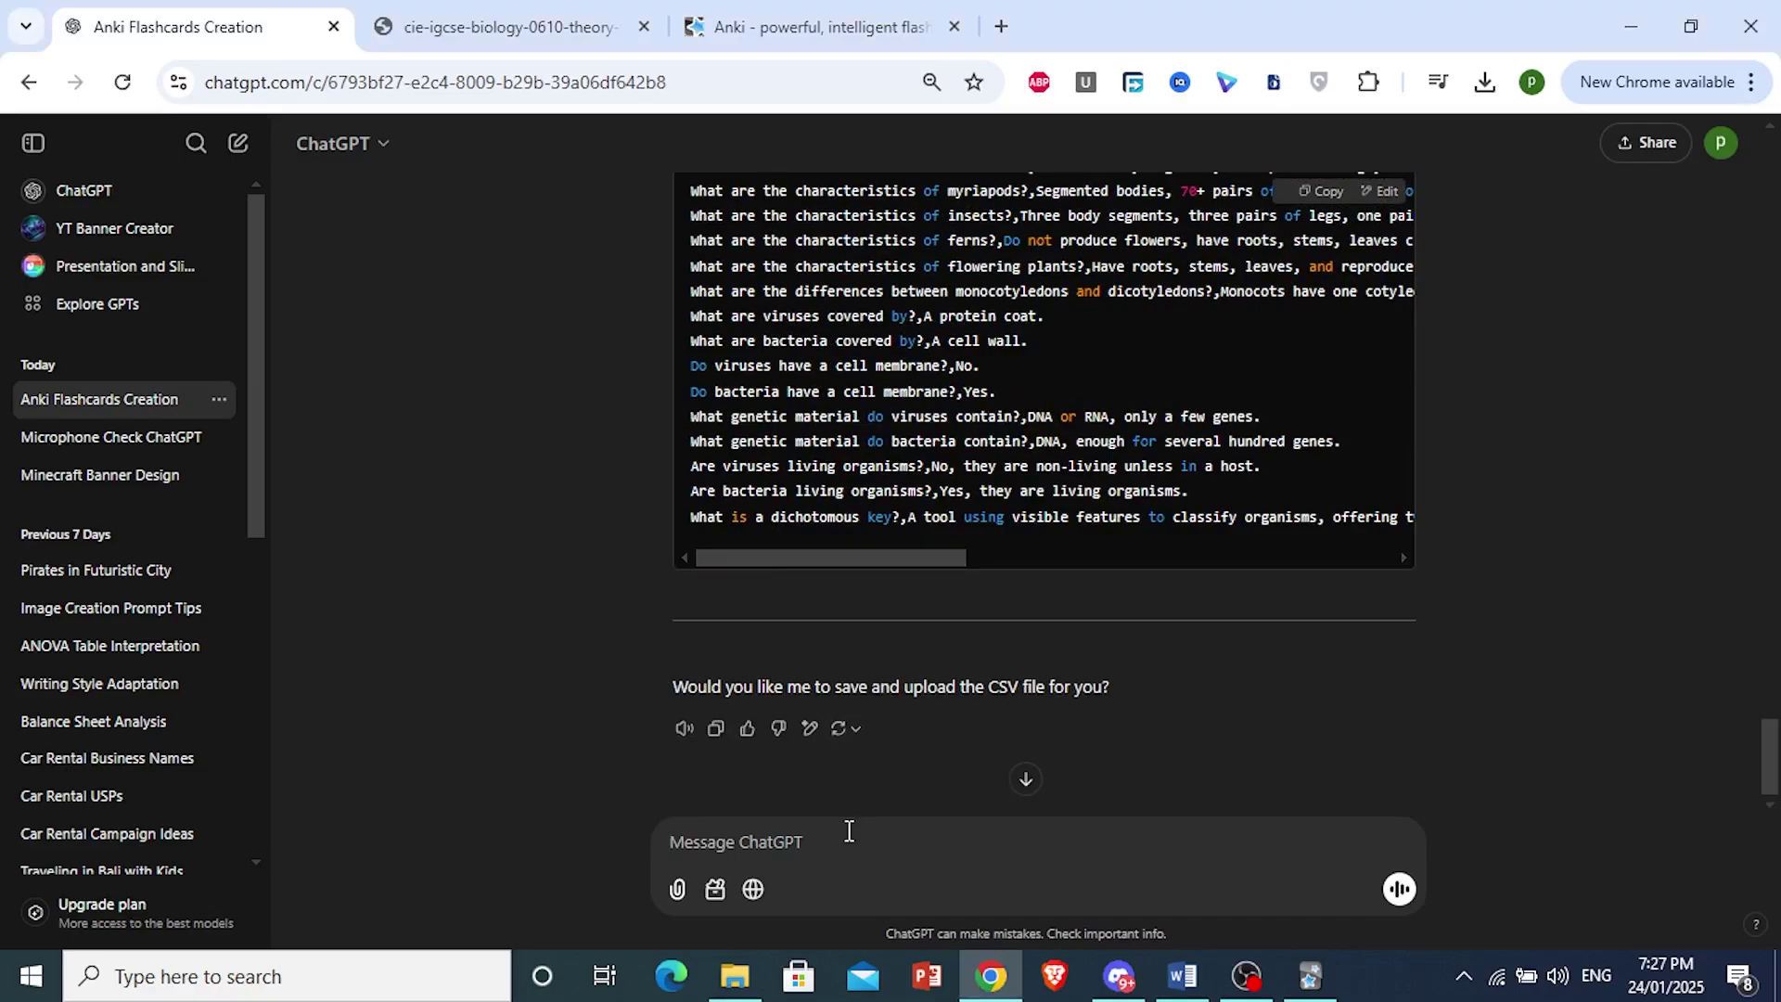
# Request the CSV file with 'Yes kindly give me the csv file', download flashcards.csv, and launch Anki.
pyautogui.write('Yes kindly ')
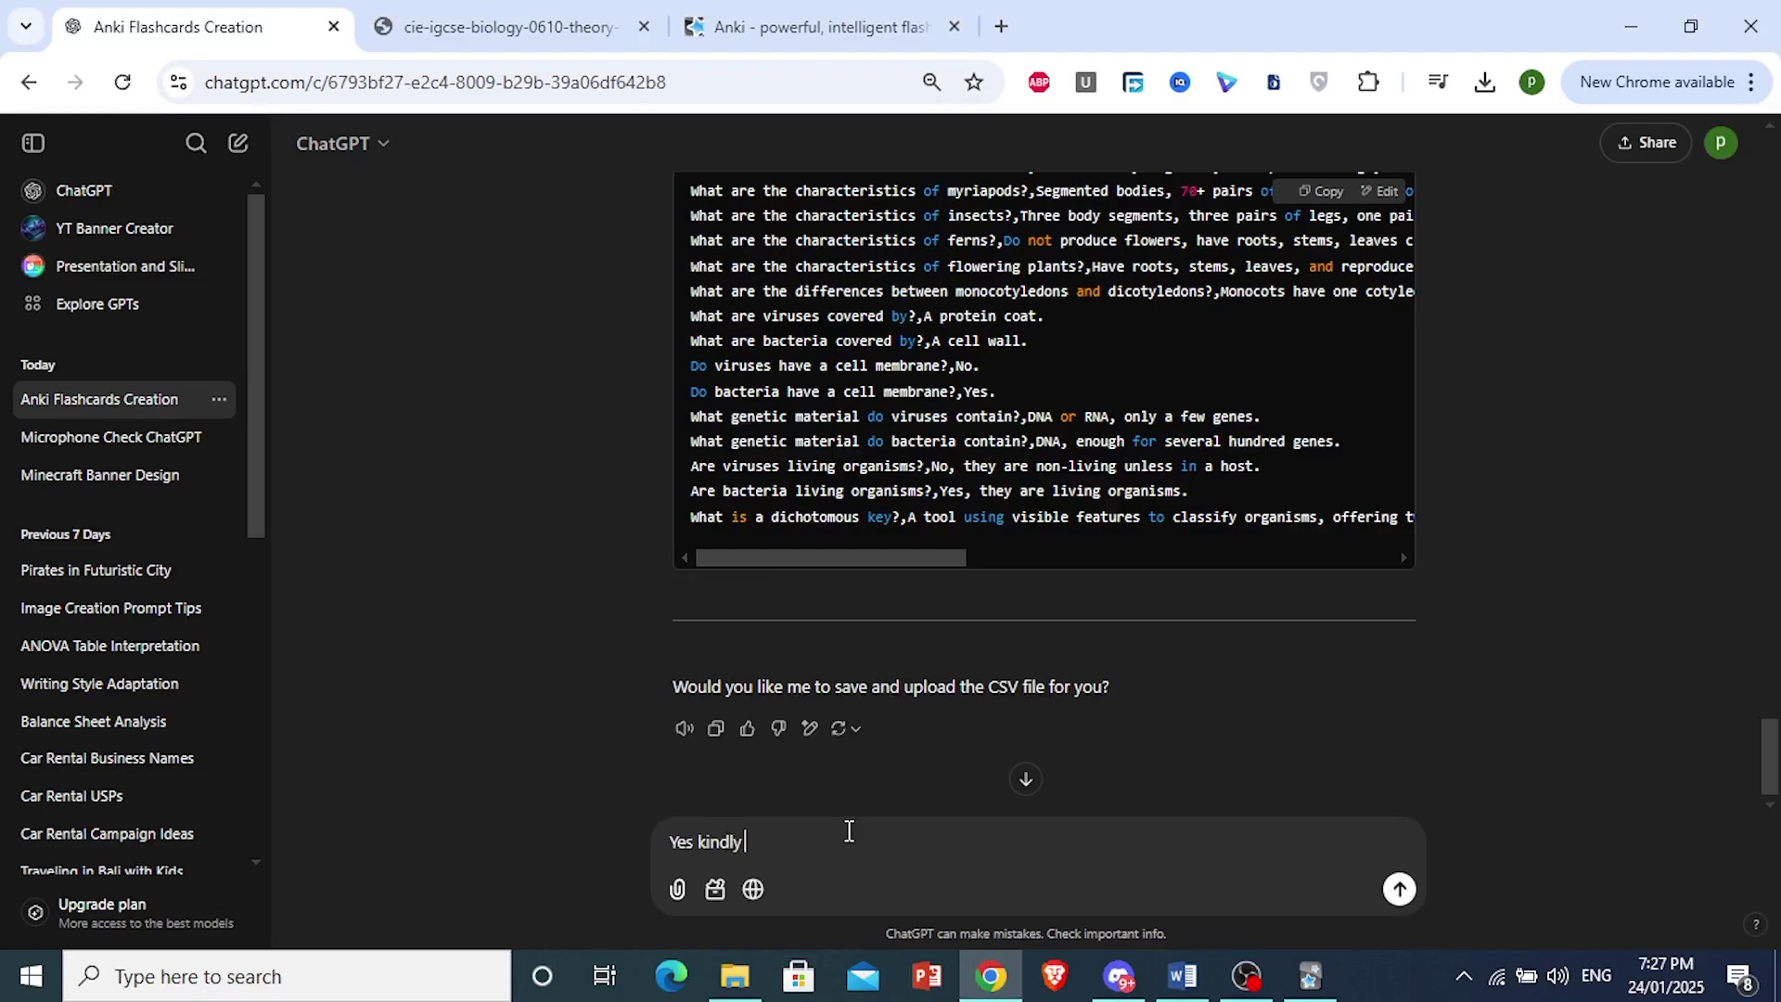
pyautogui.write('give me the csv file')
pyautogui.press('Return')
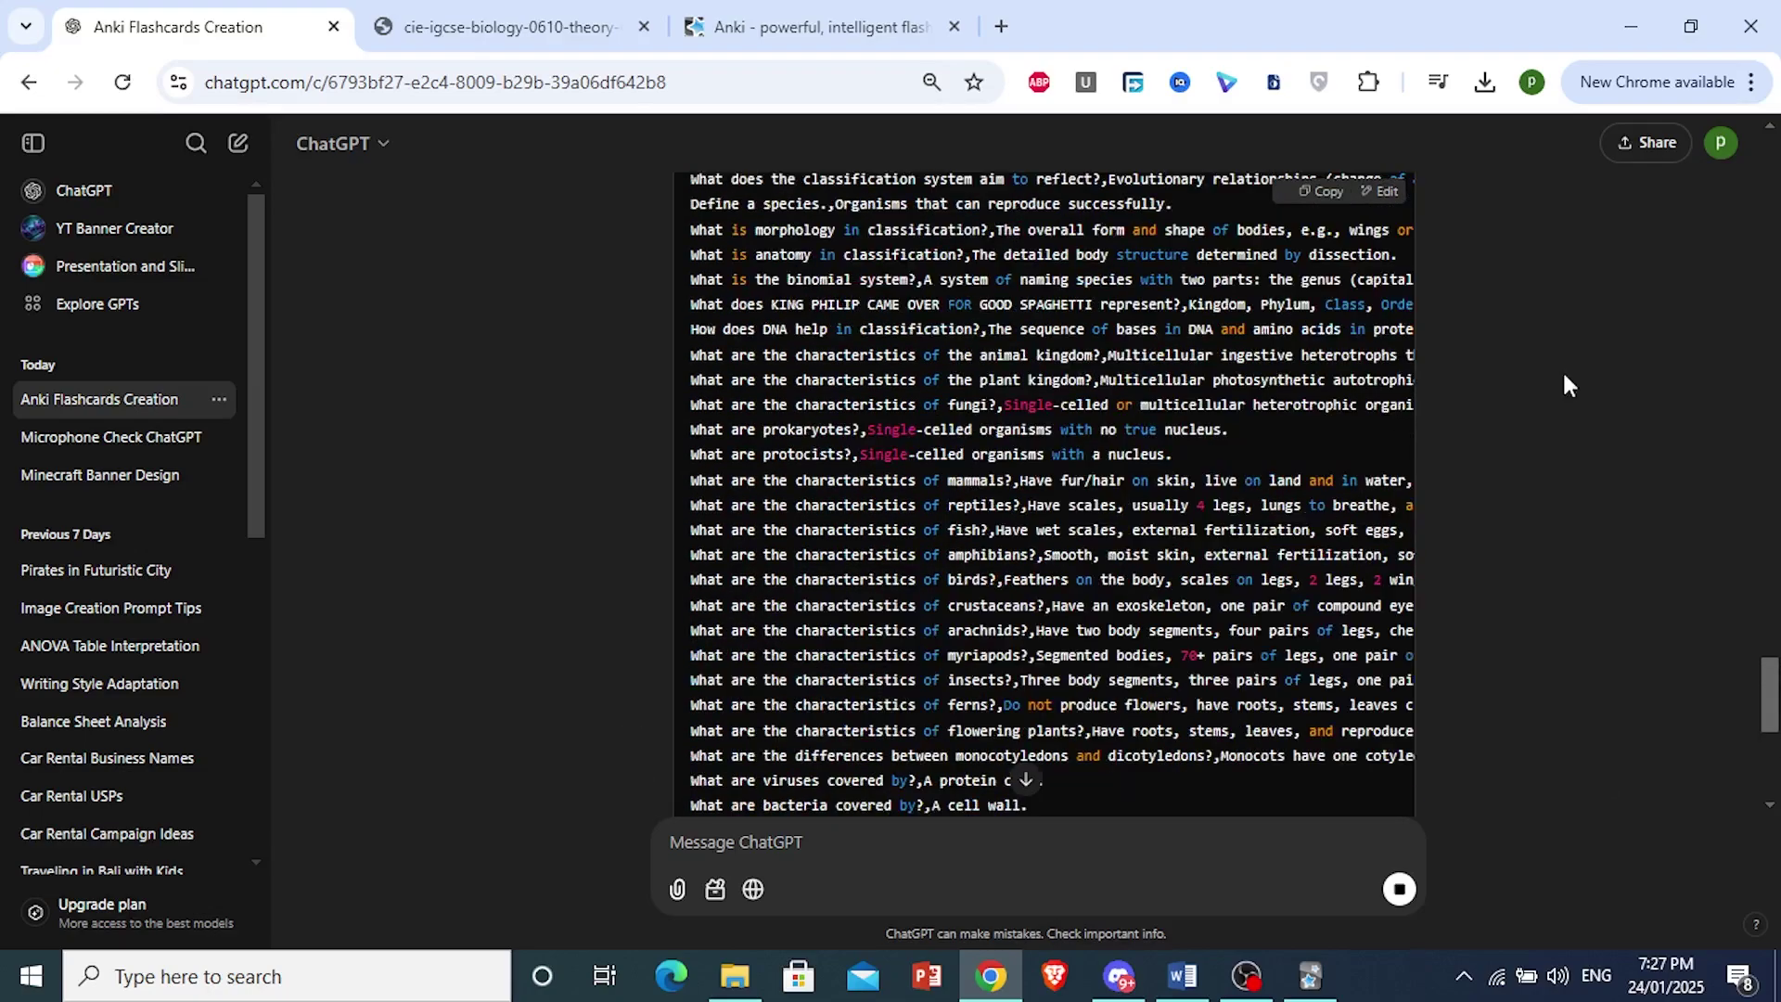
pyautogui.moveTo(1772, 696); pyautogui.dragTo(1773, 770)
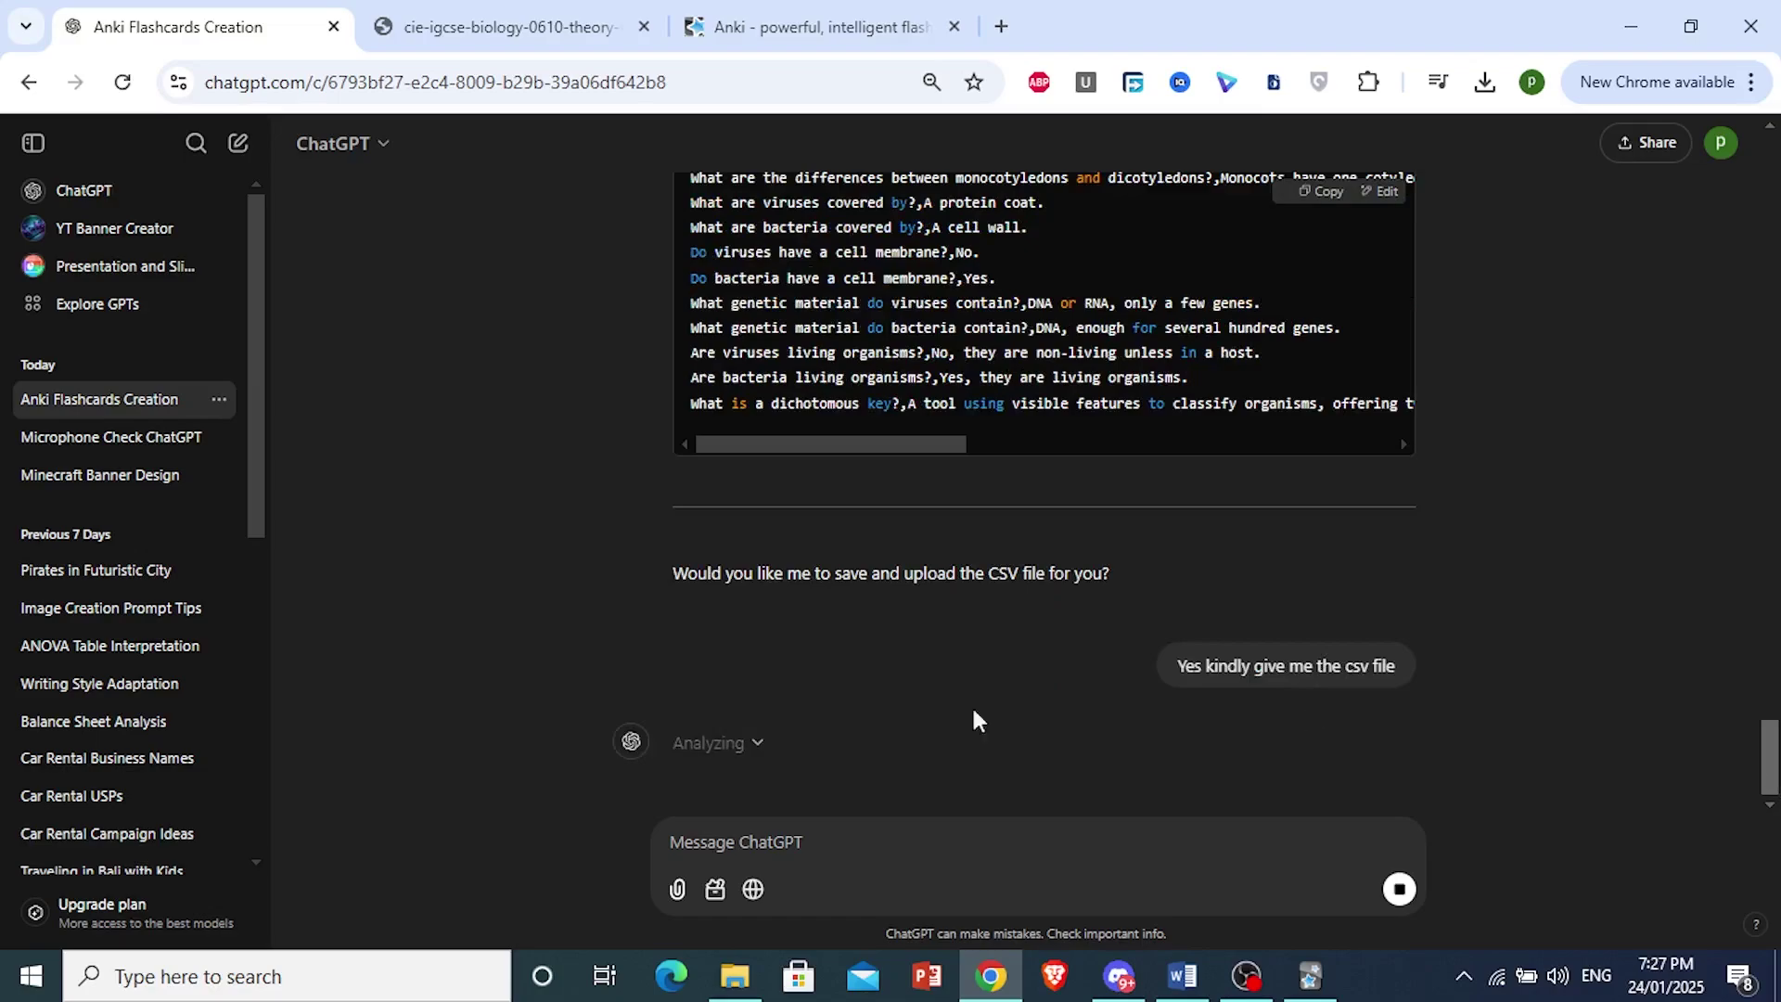
pyautogui.click(1419, 995)
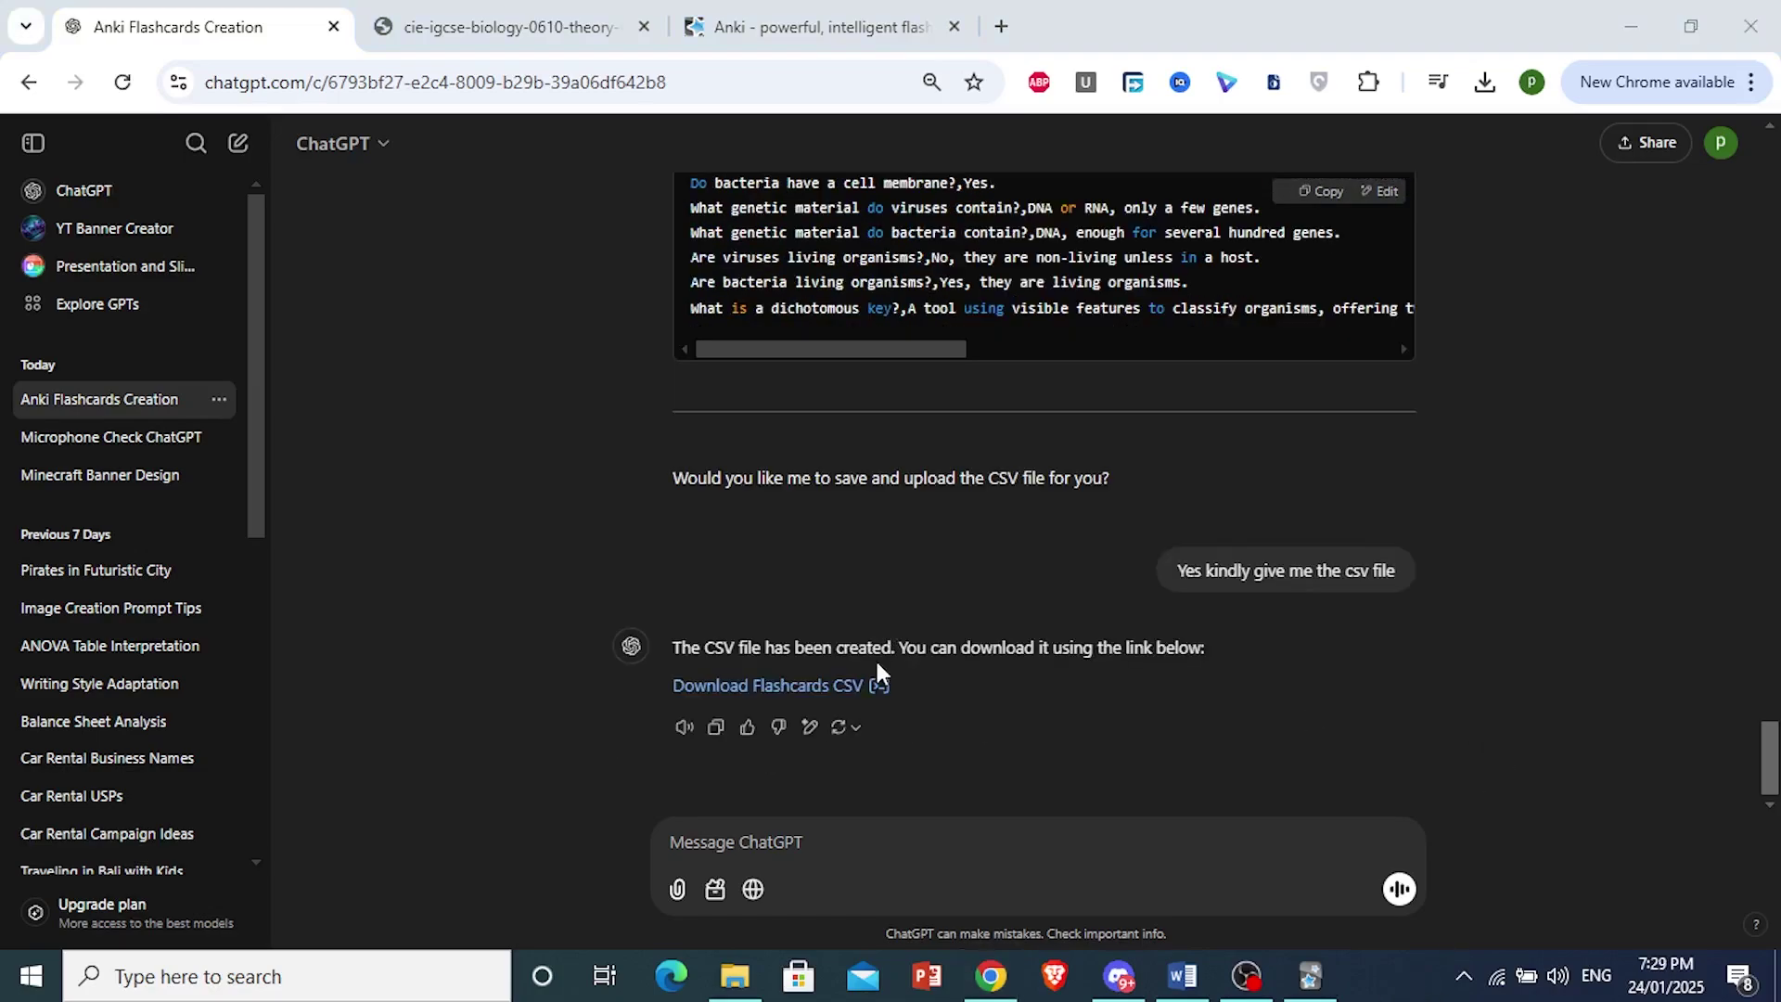
pyautogui.click(802, 696)
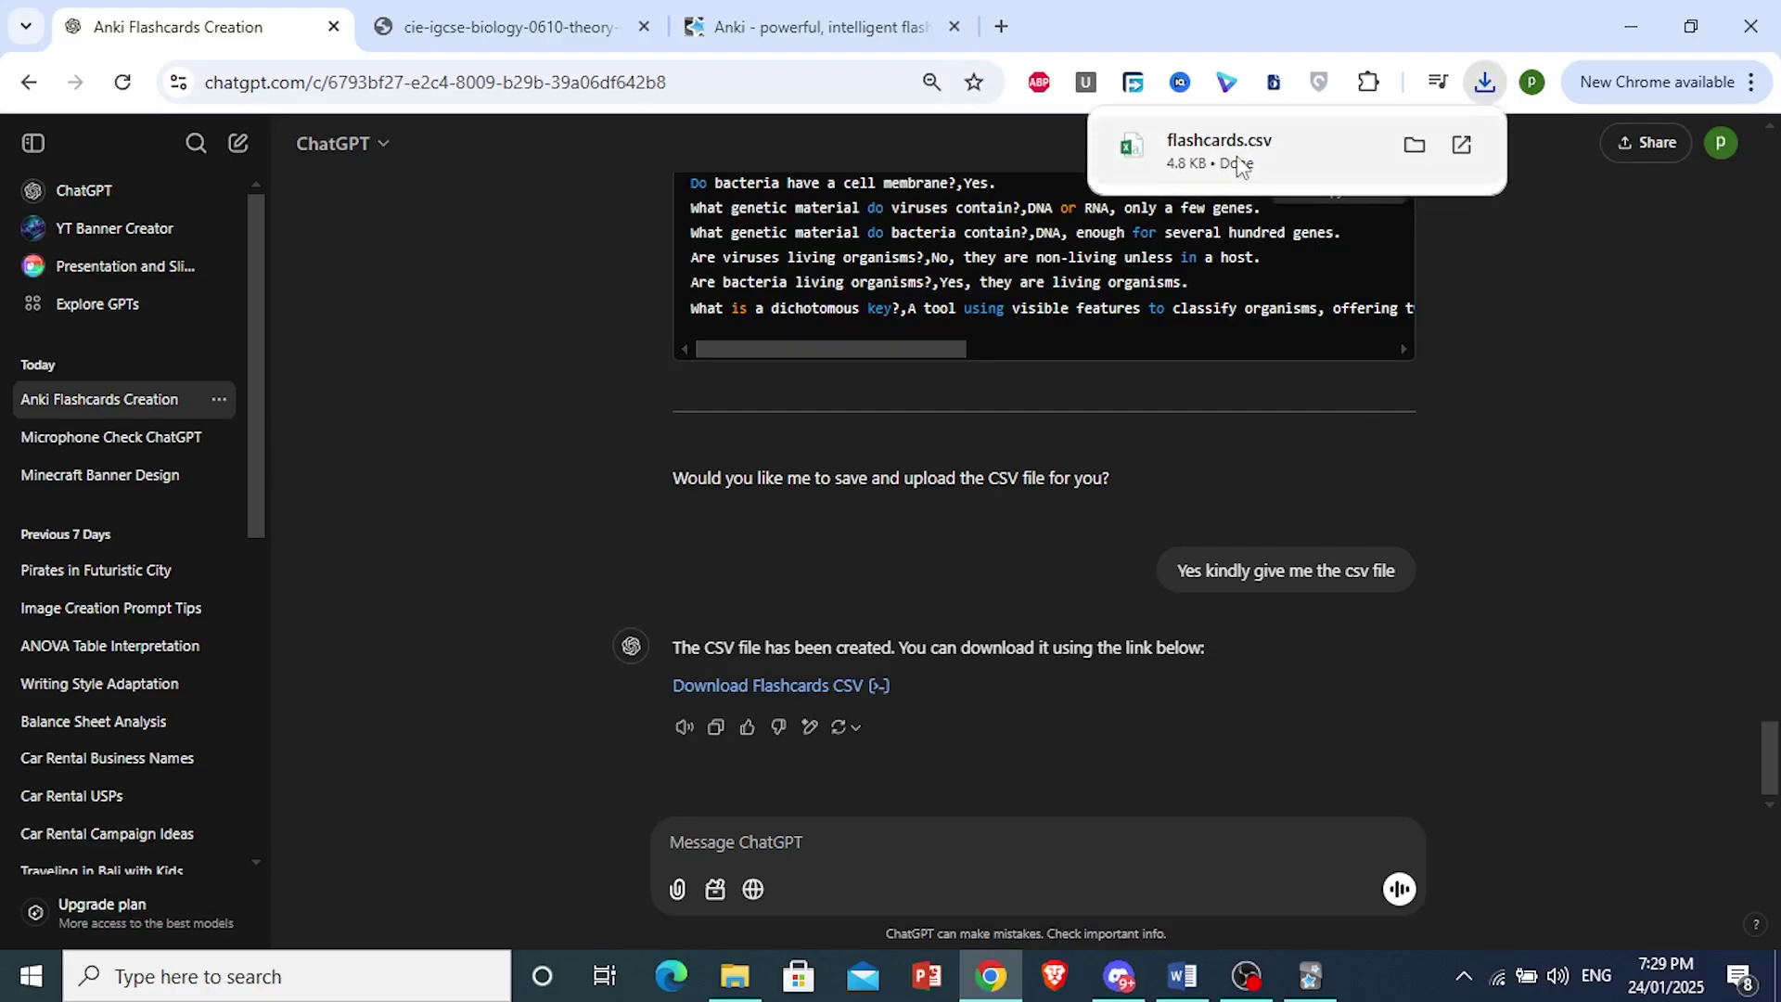
pyautogui.click(1311, 979)
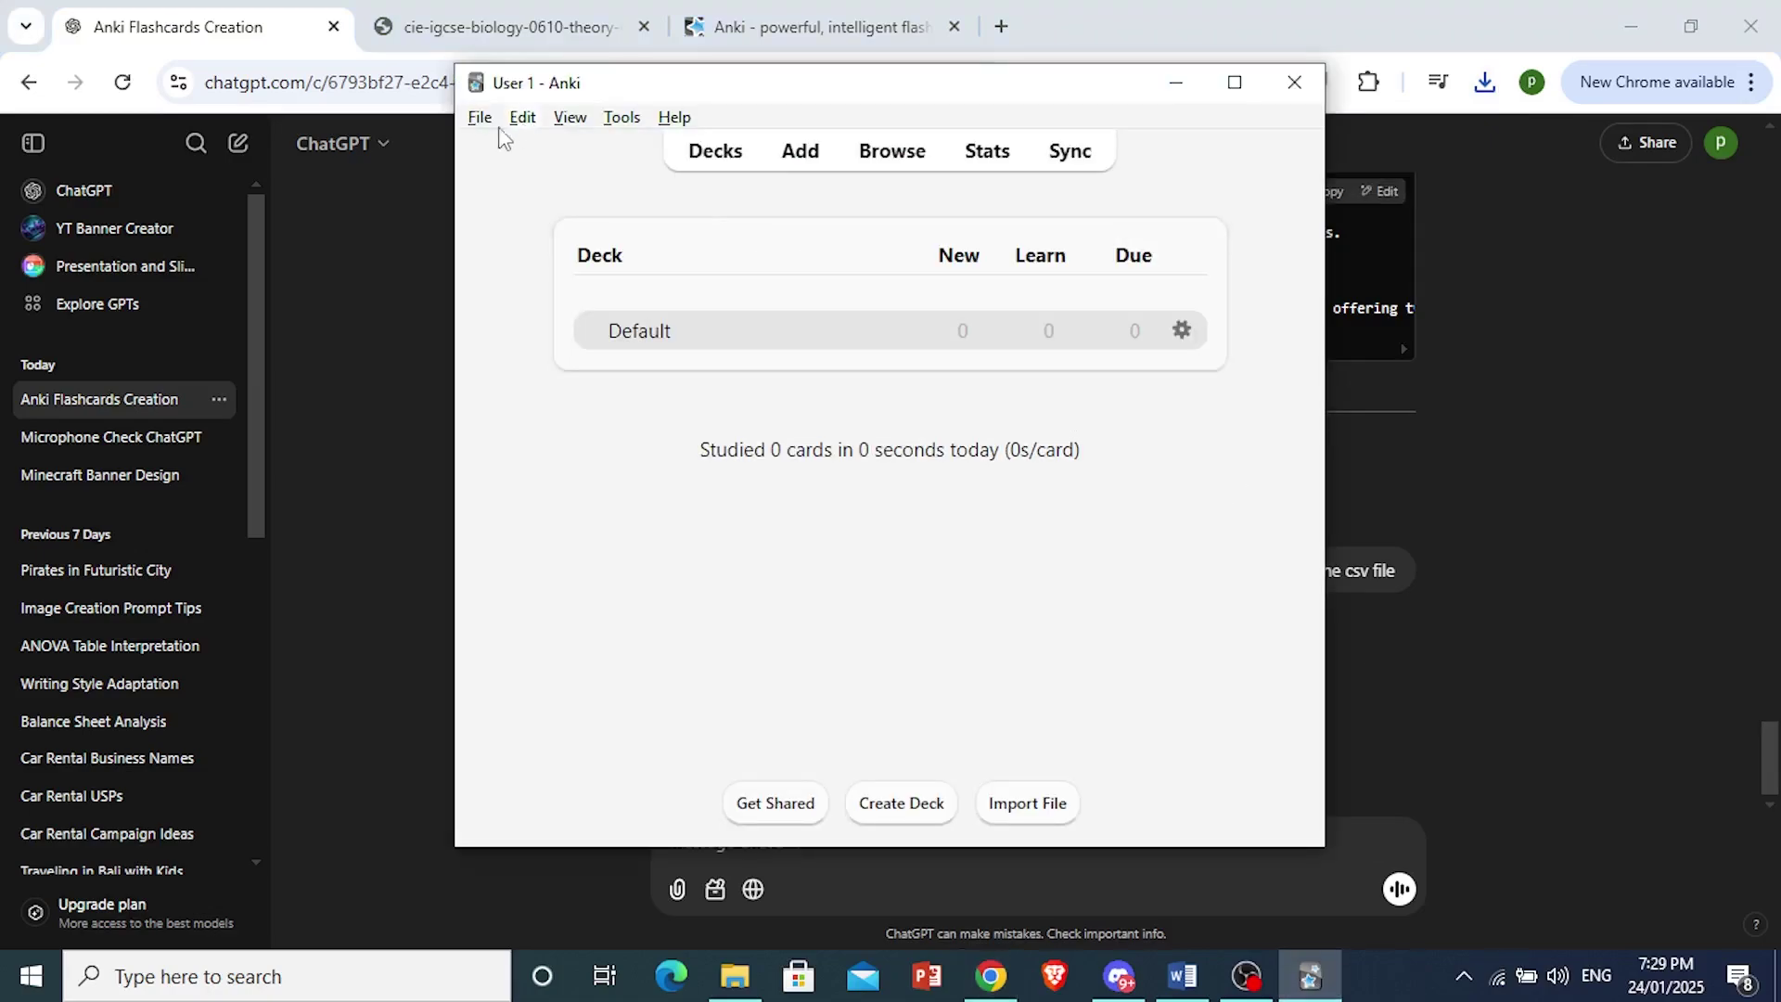
# Import flashcards.csv from Downloads through Anki's File > Import.
pyautogui.click(482, 118)
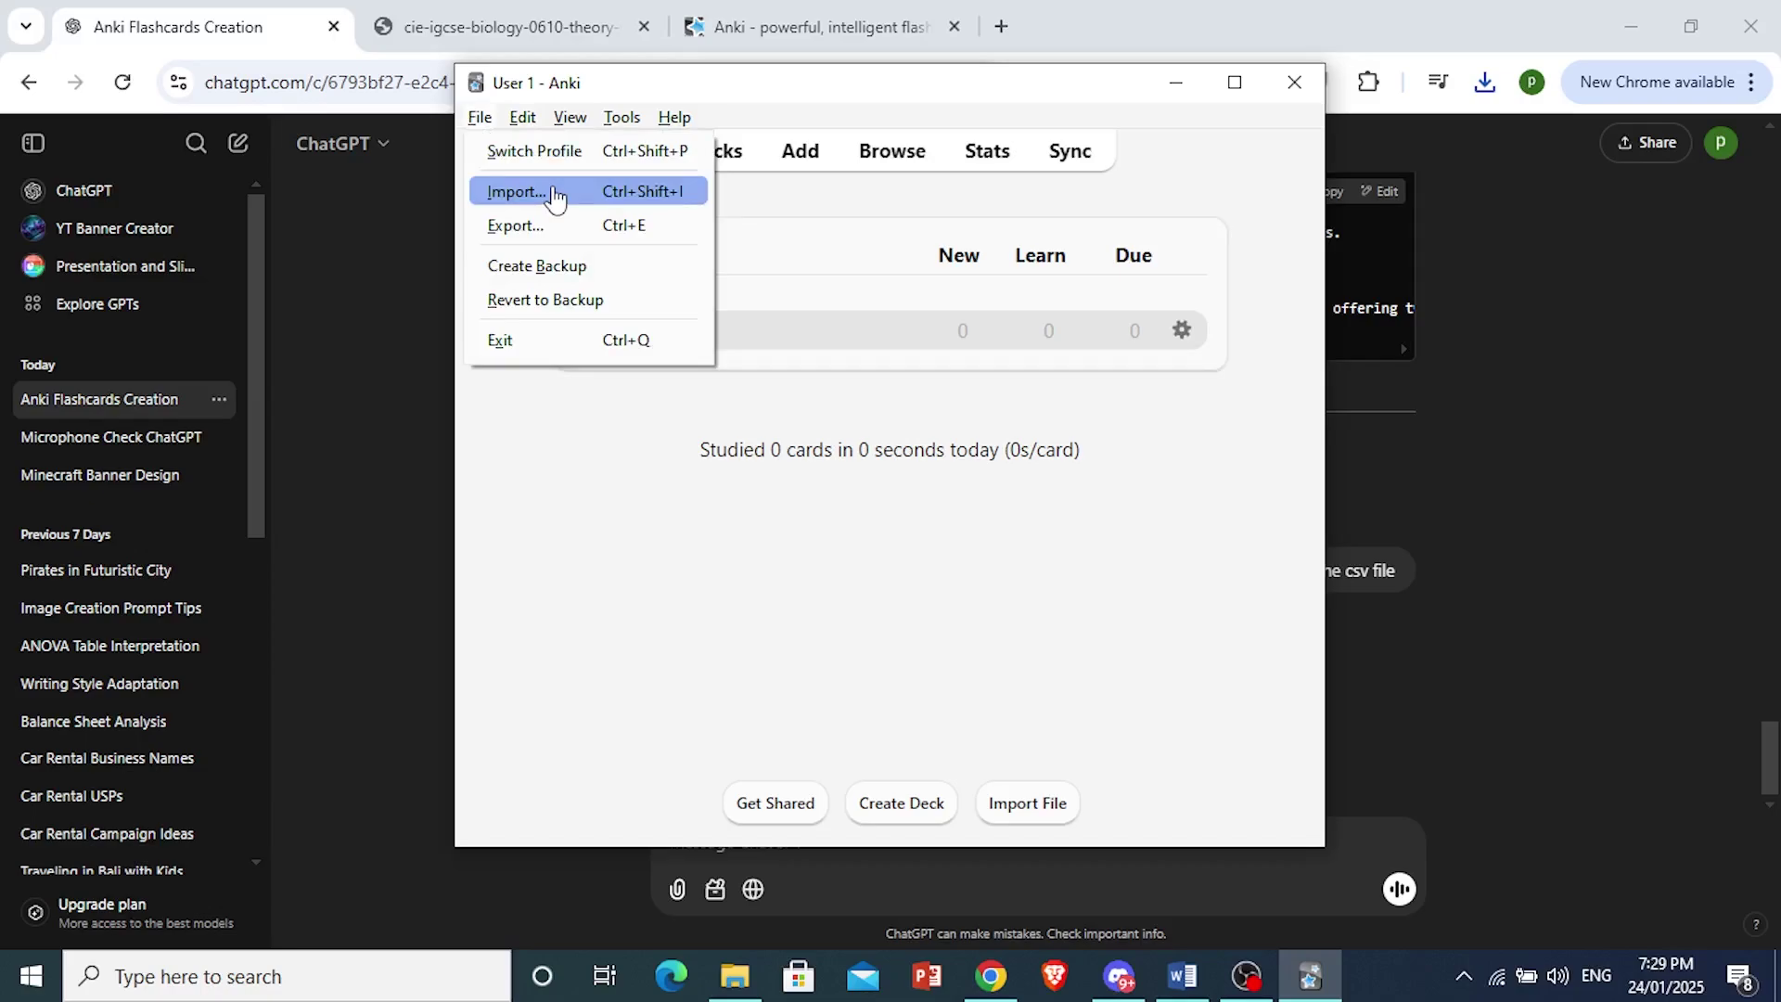
pyautogui.click(553, 195)
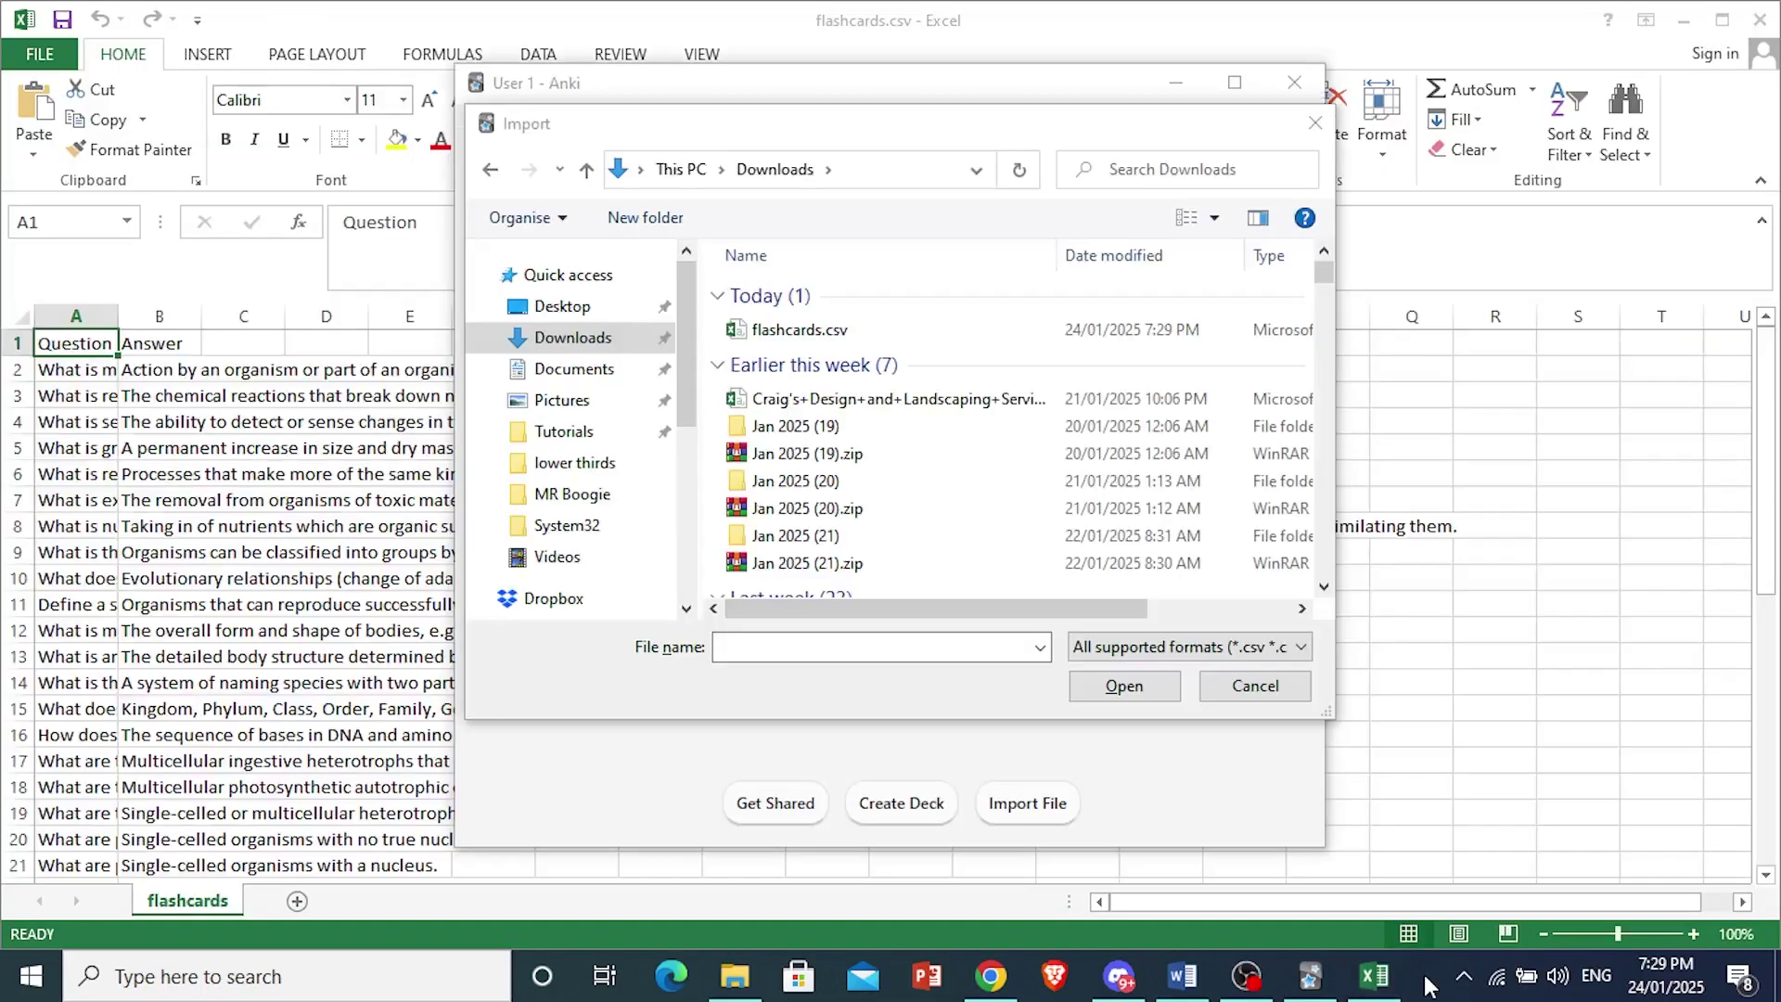
pyautogui.click(886, 331)
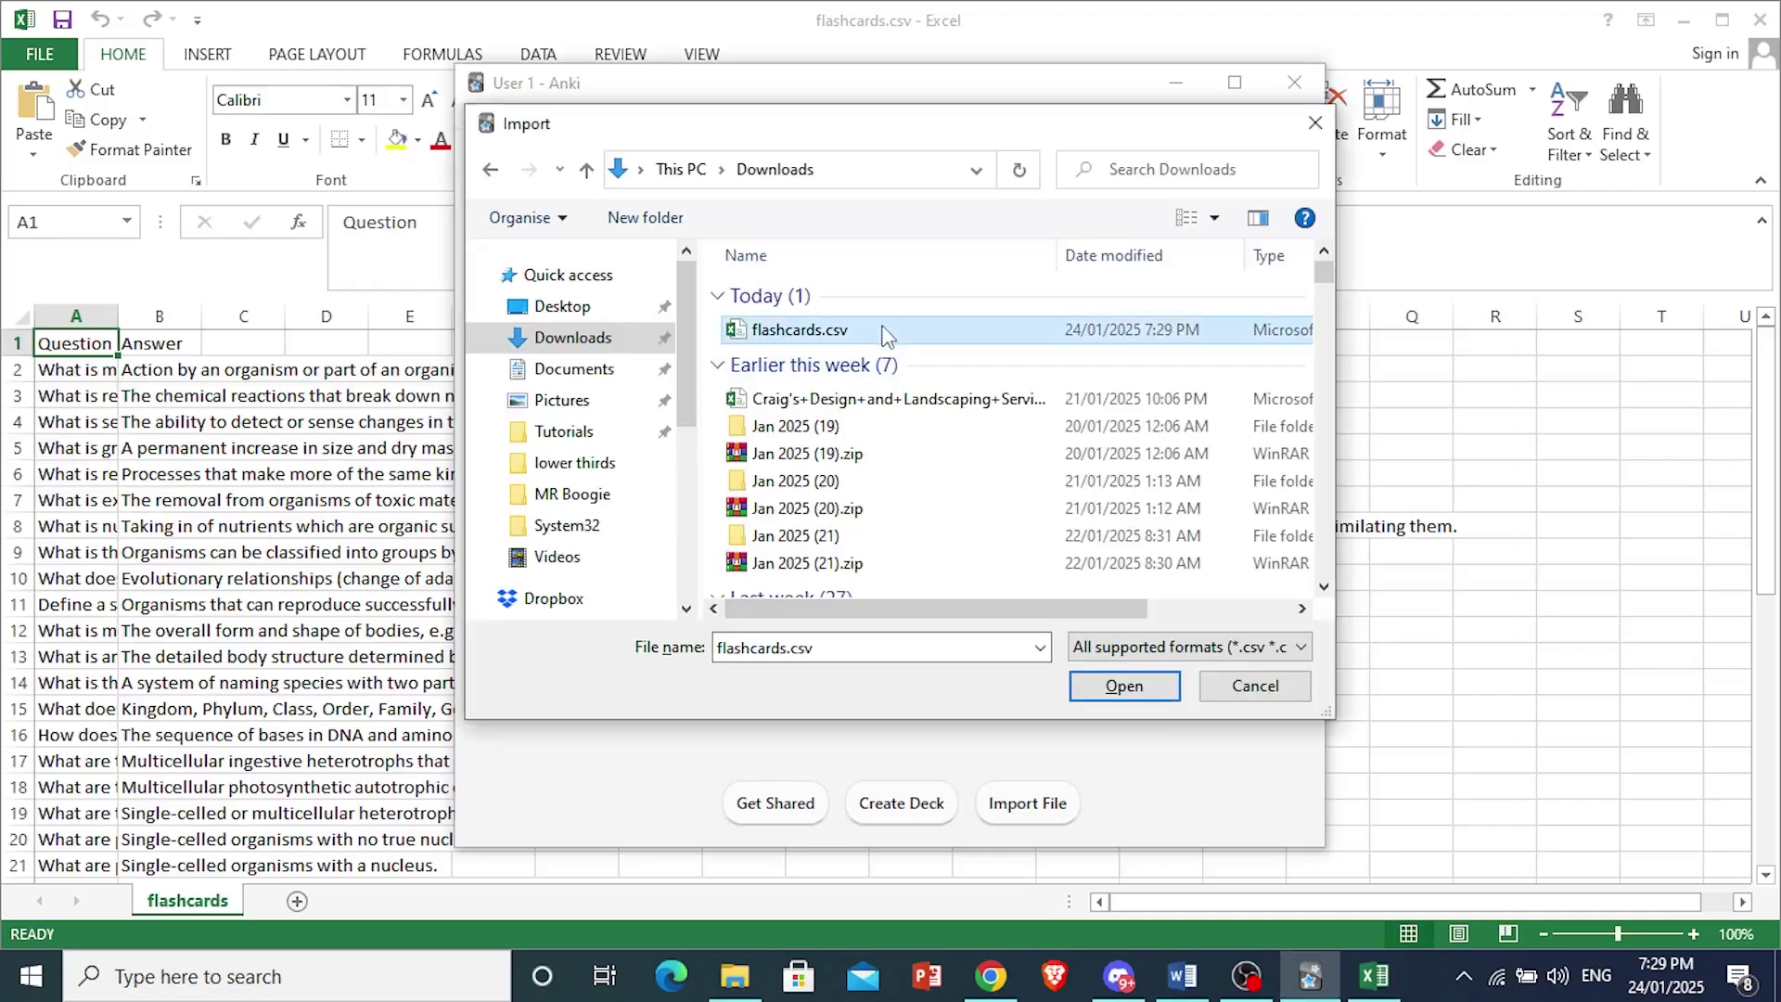
pyautogui.click(1120, 687)
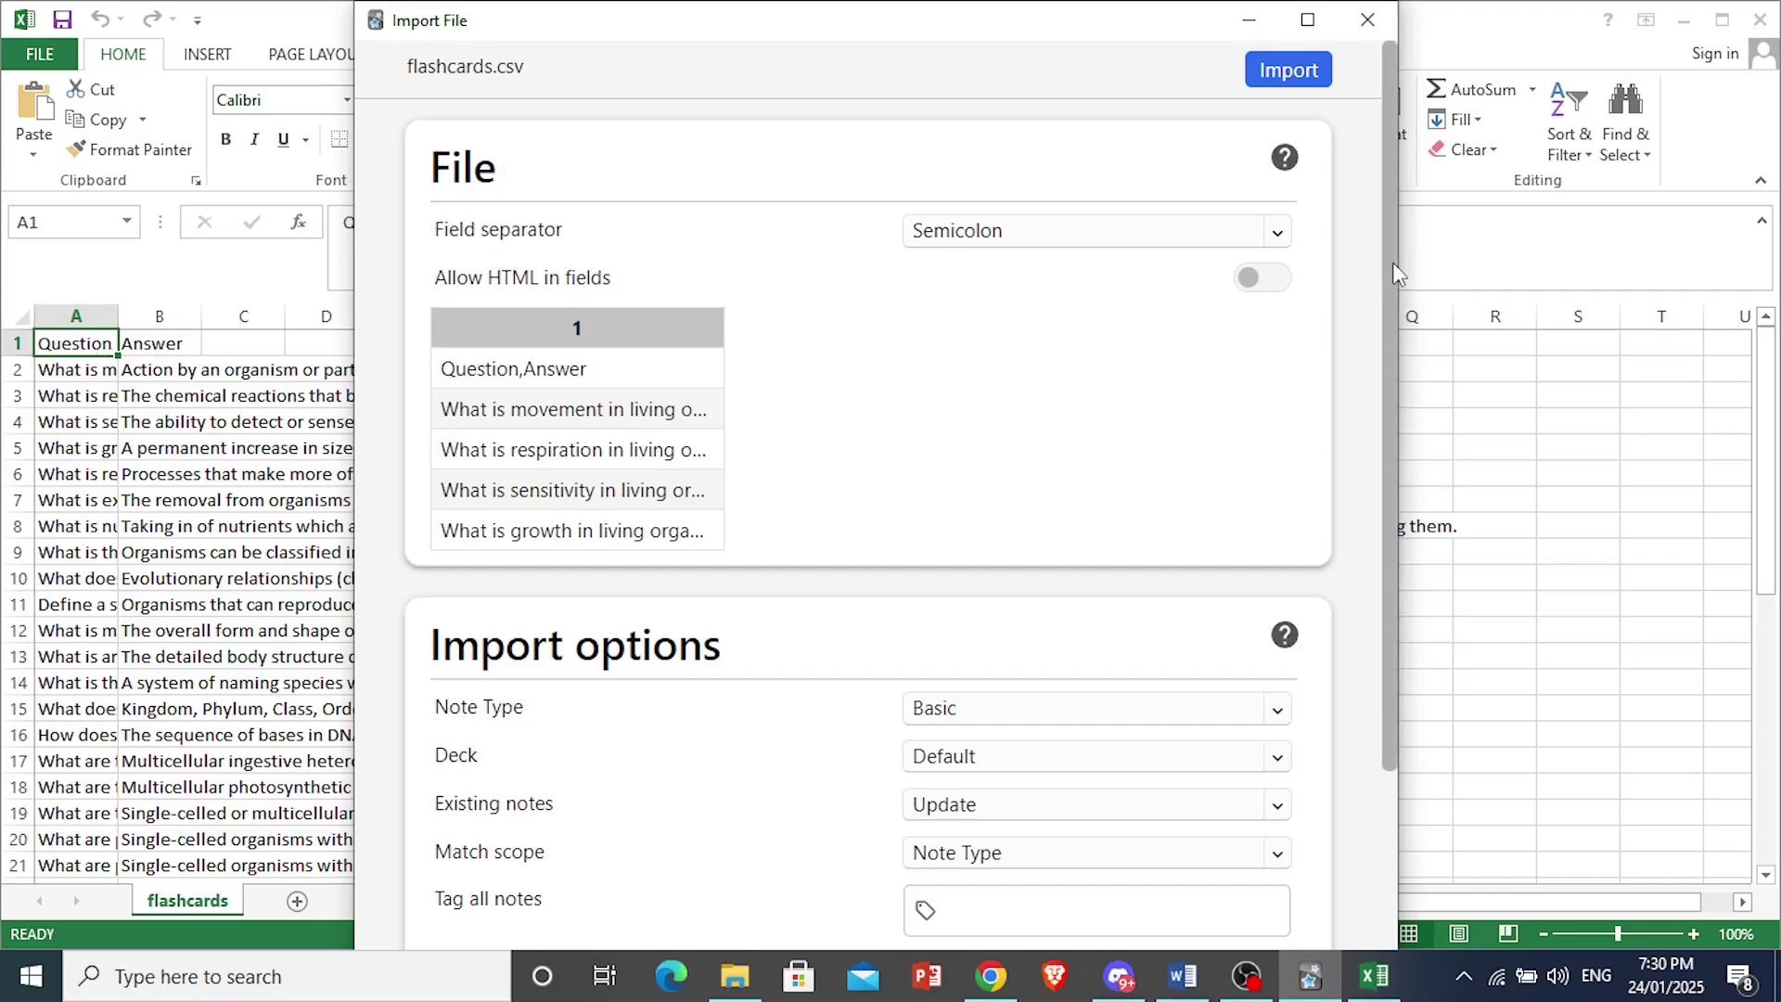
# Switch the import's field separator to Comma so Question maps to Front and Answer to Back.
pyautogui.moveTo(1389, 266); pyautogui.dragTo(1380, 143)
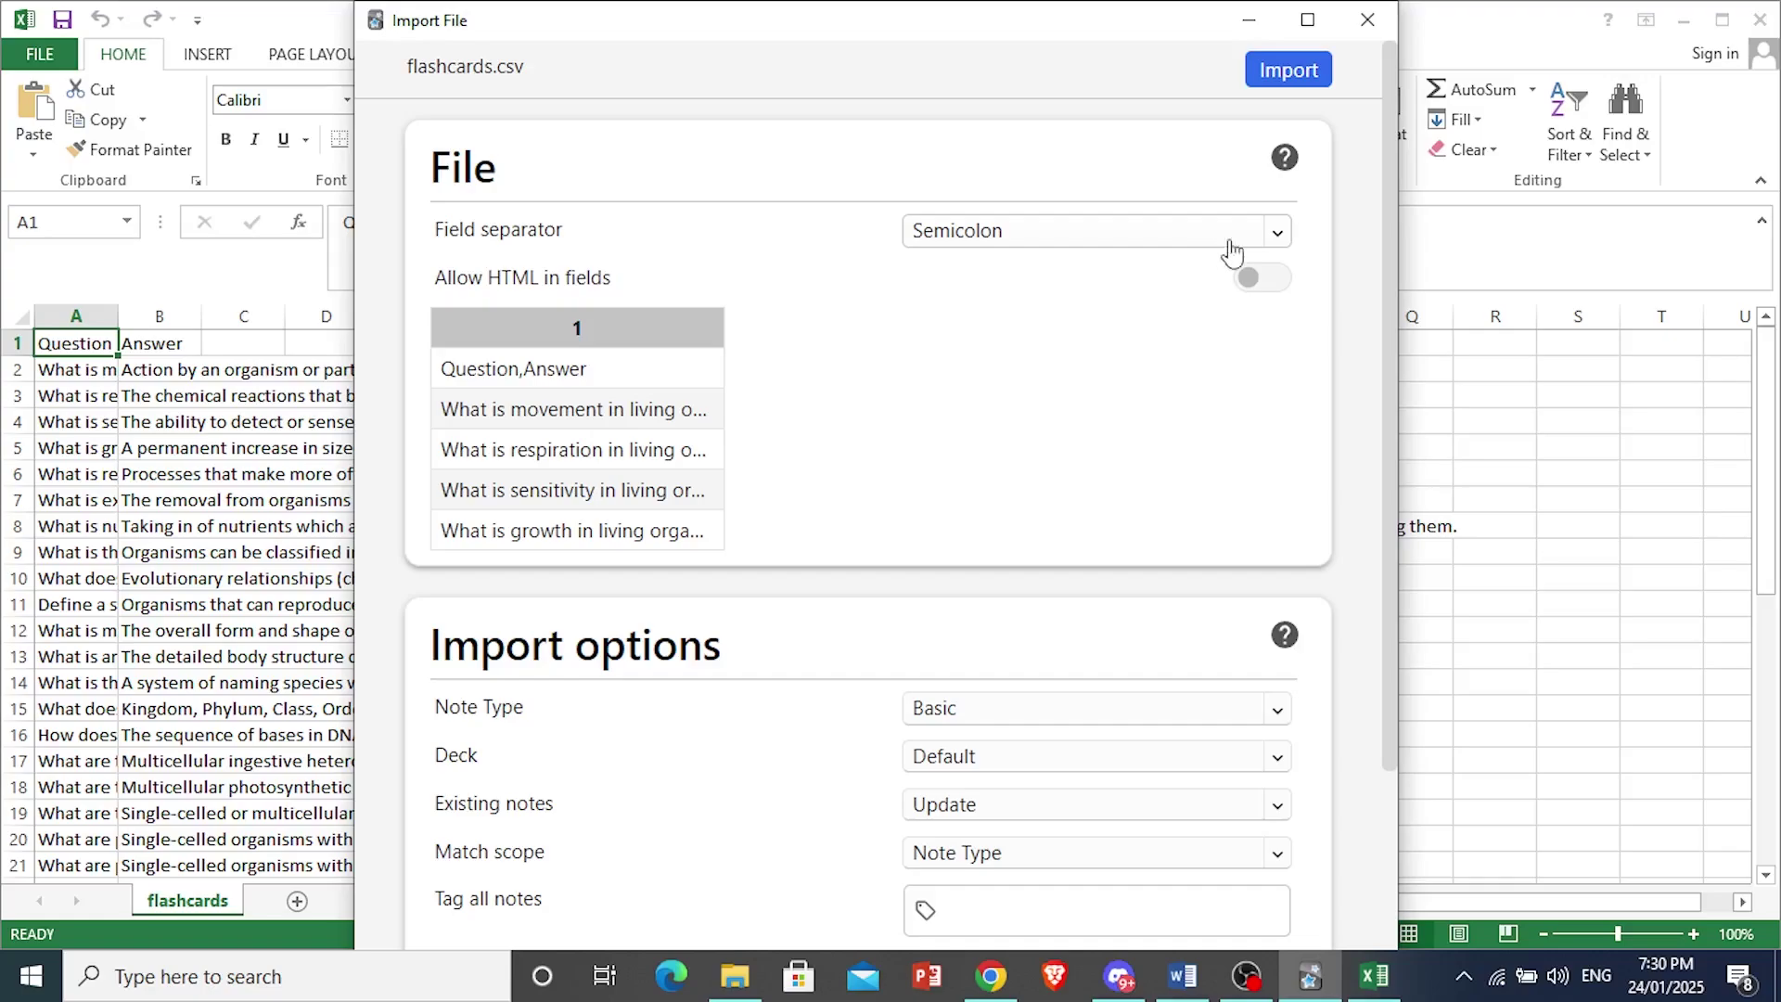
pyautogui.click(1436, 986)
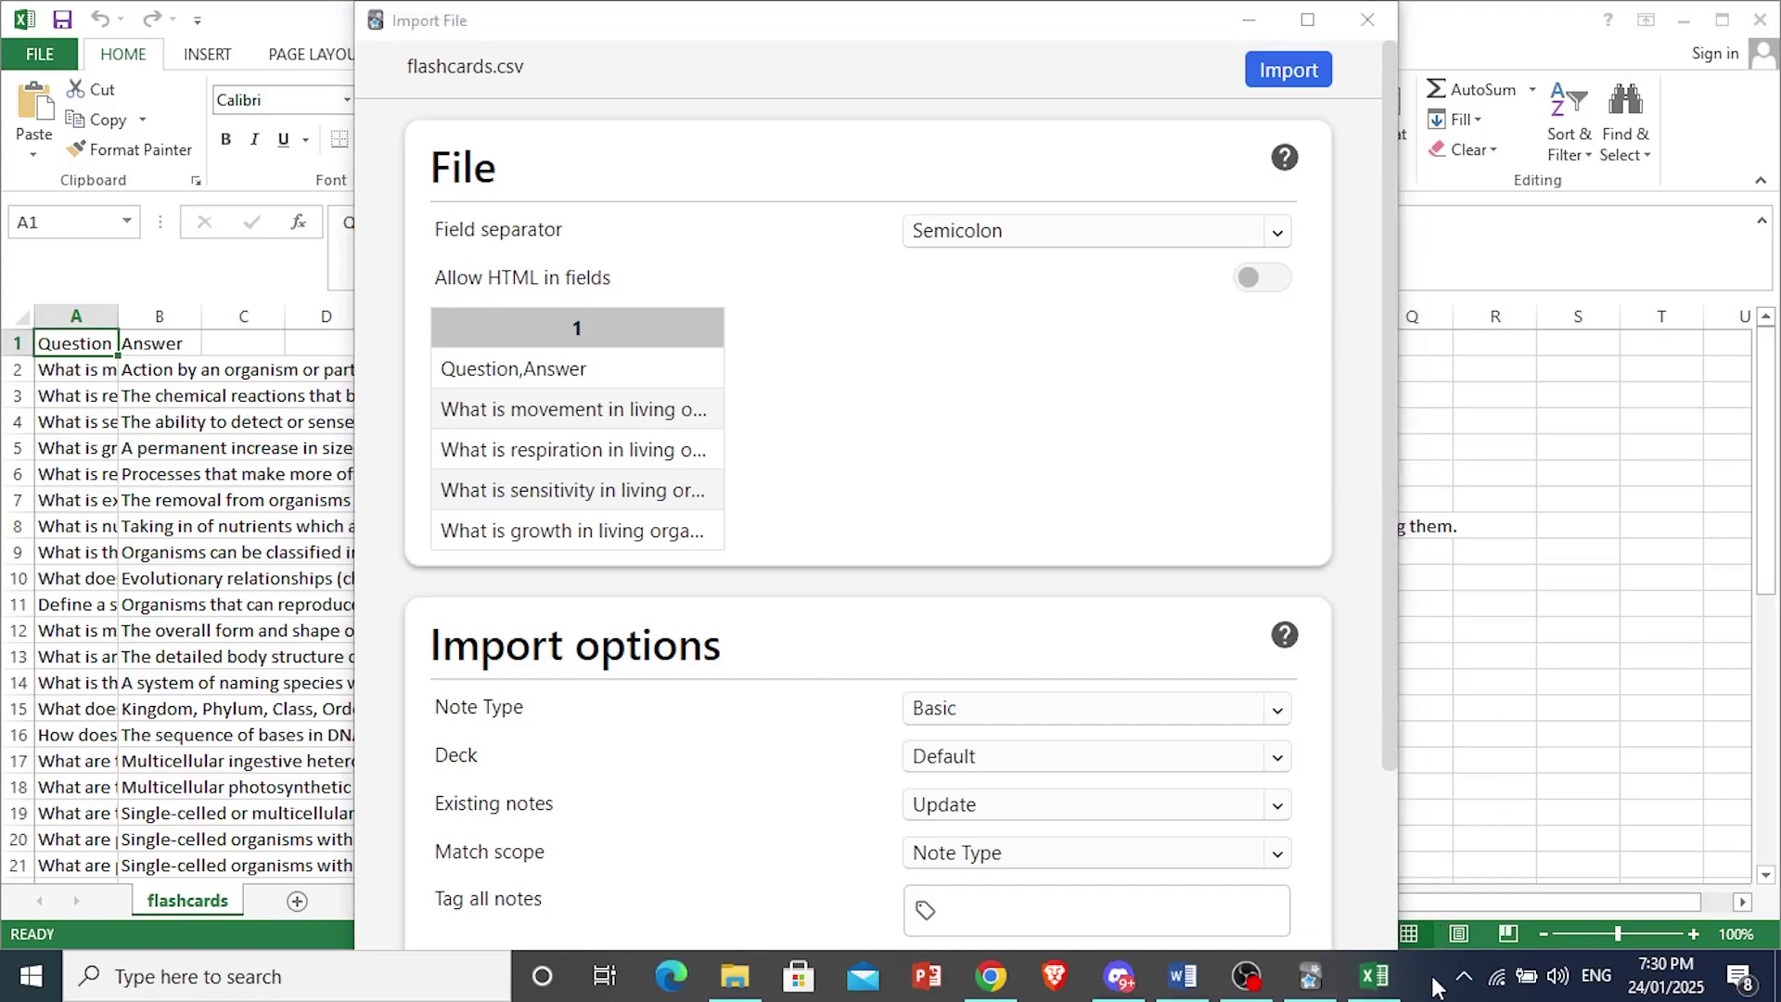
pyautogui.click(516, 362)
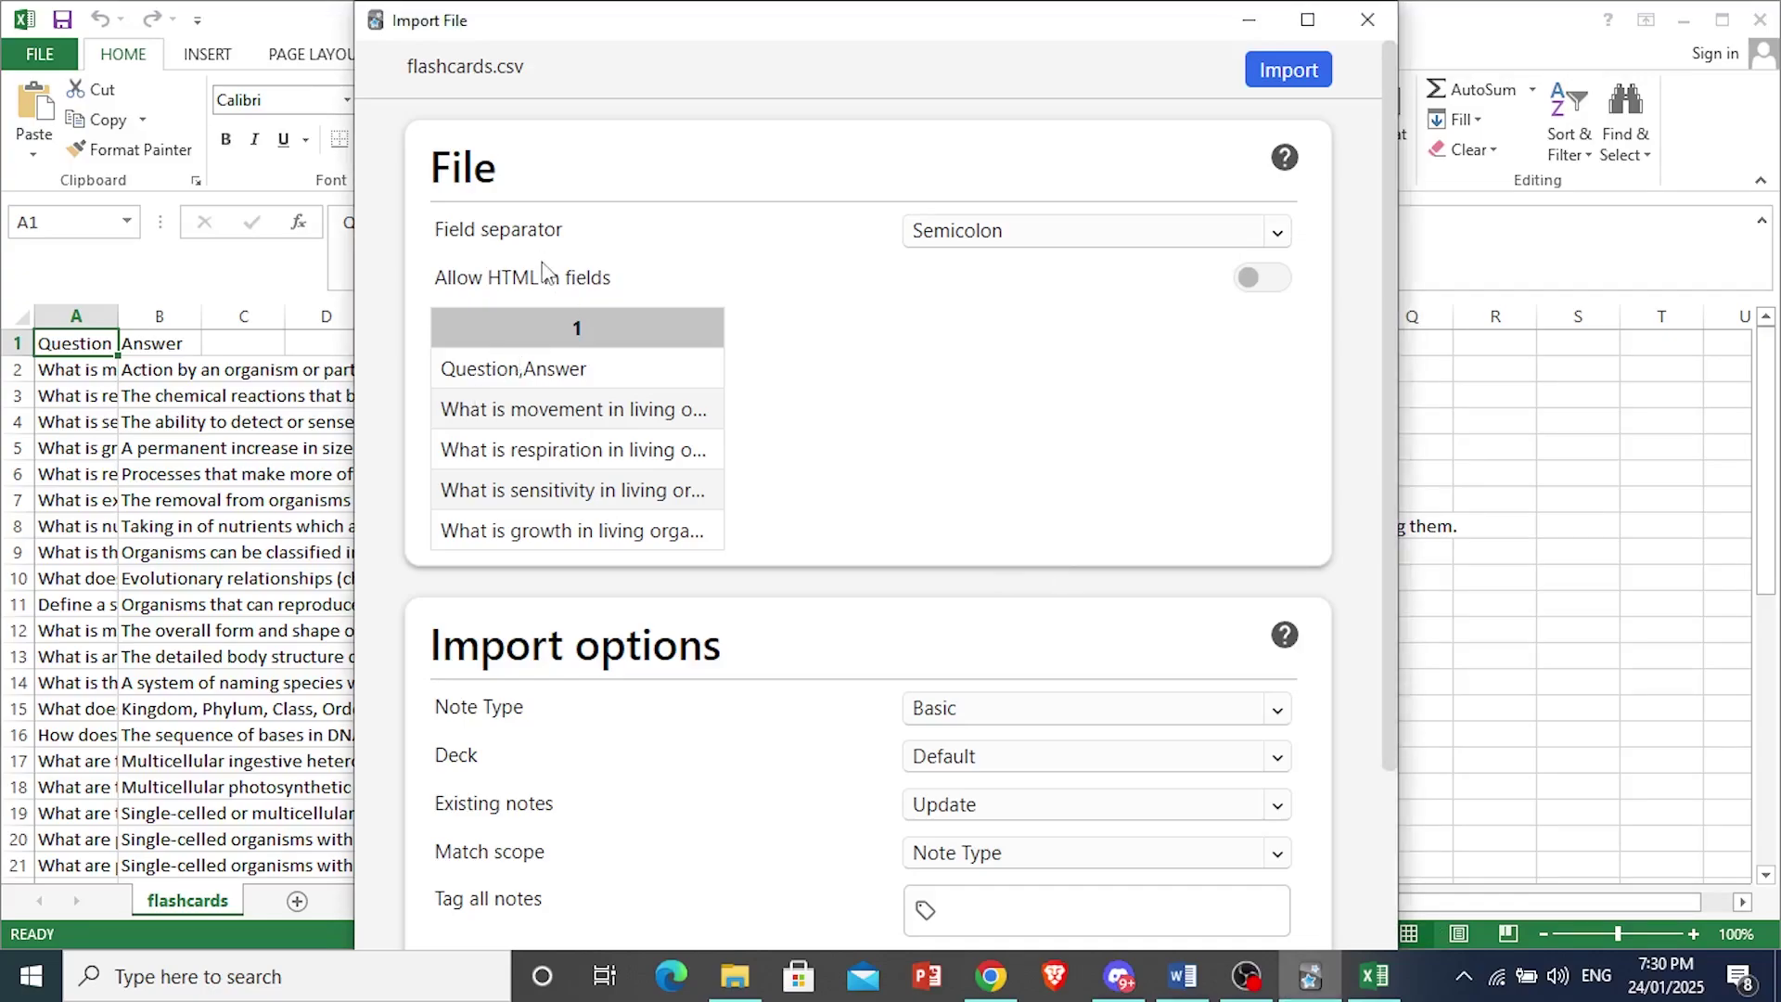
pyautogui.click(1076, 243)
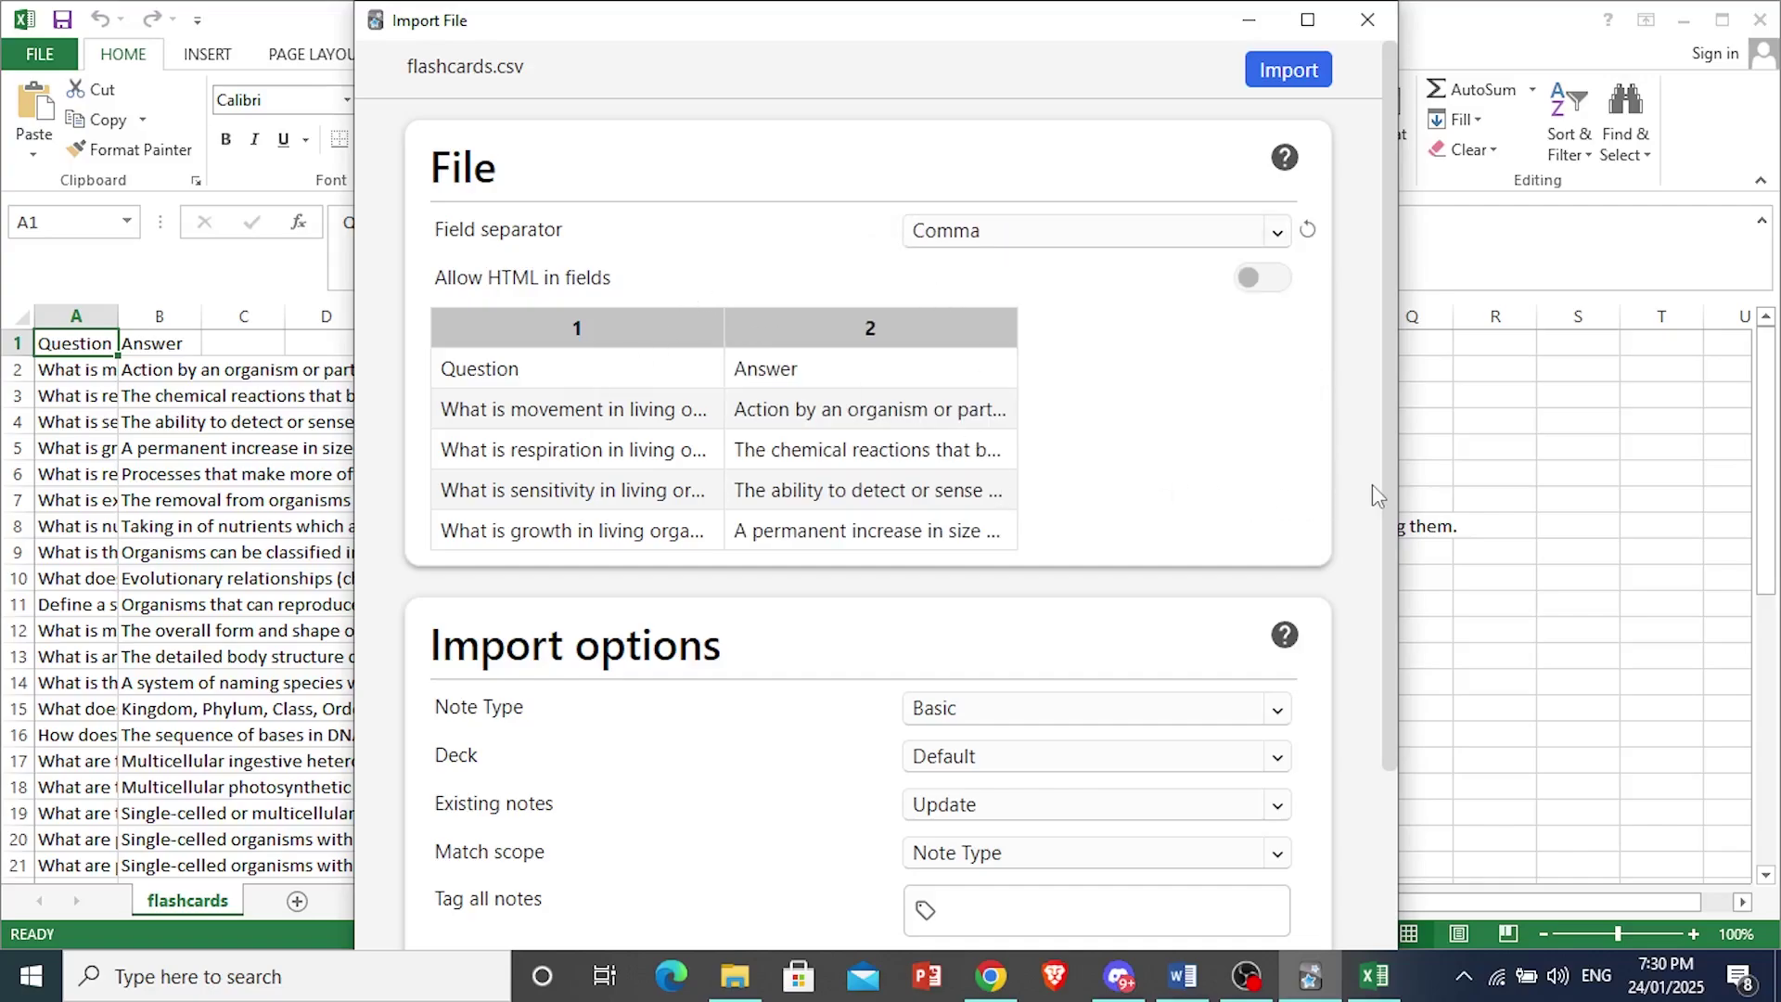
pyautogui.moveTo(1389, 497); pyautogui.dragTo(1365, 795)
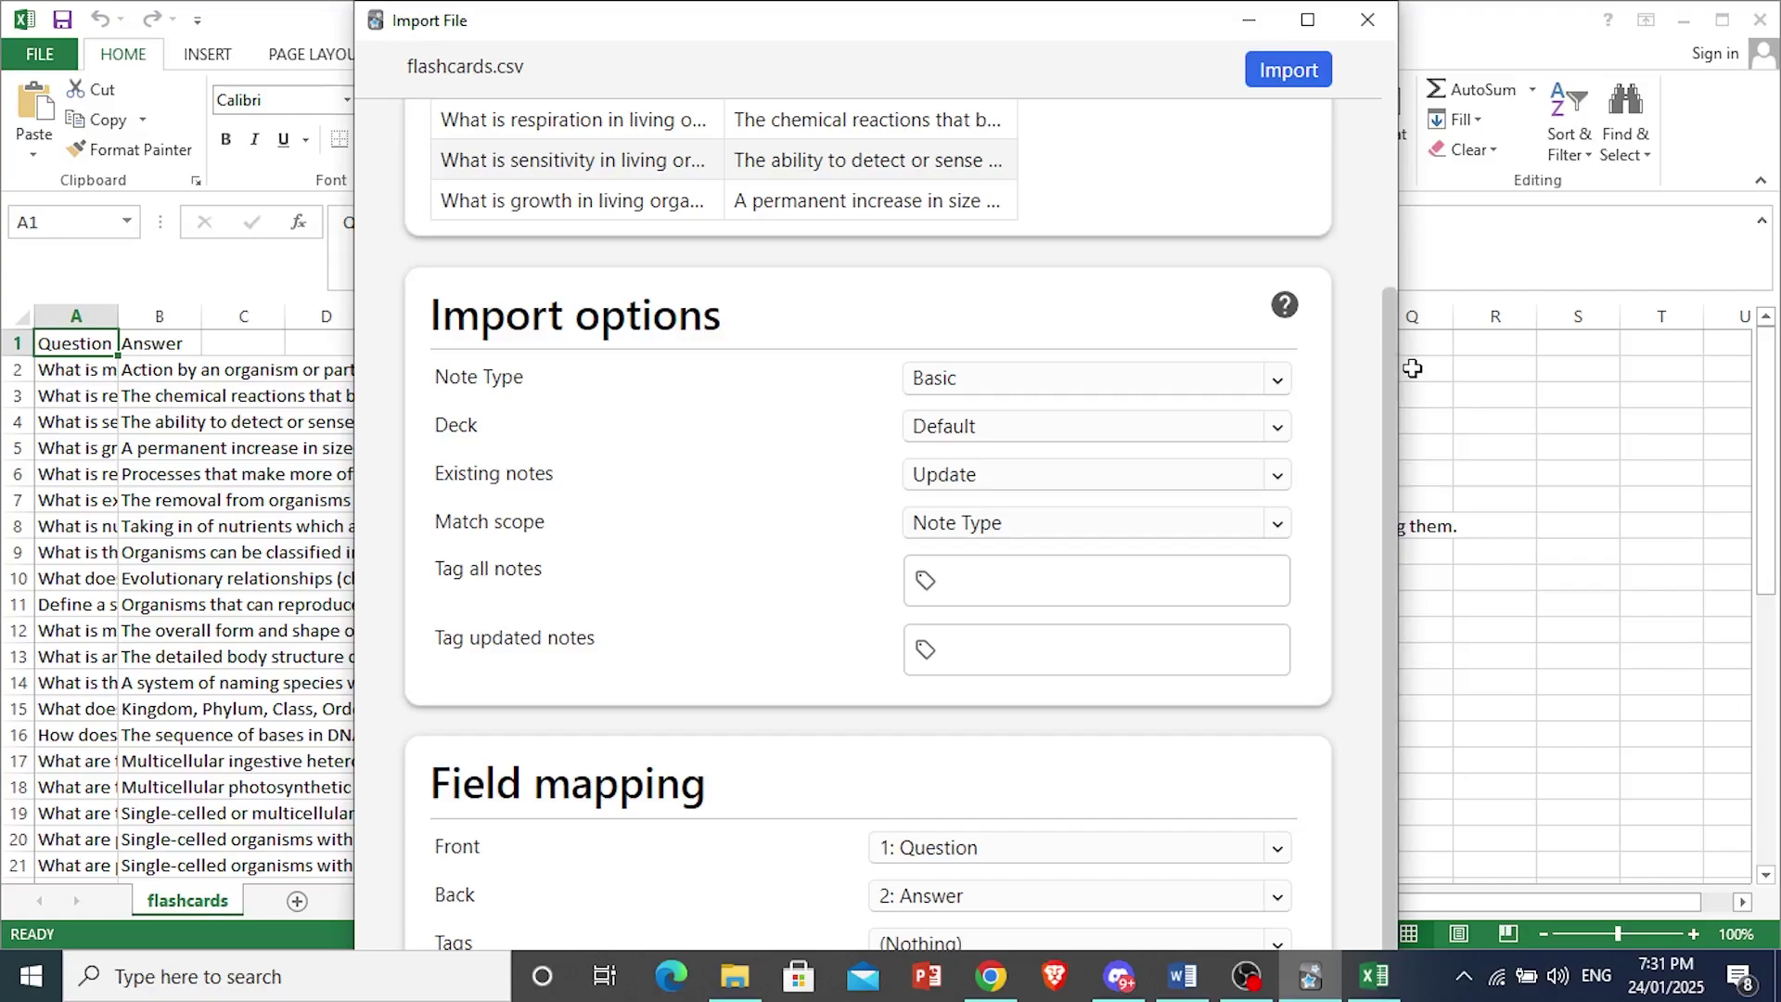
pyautogui.scroll(3, 1394, 397)
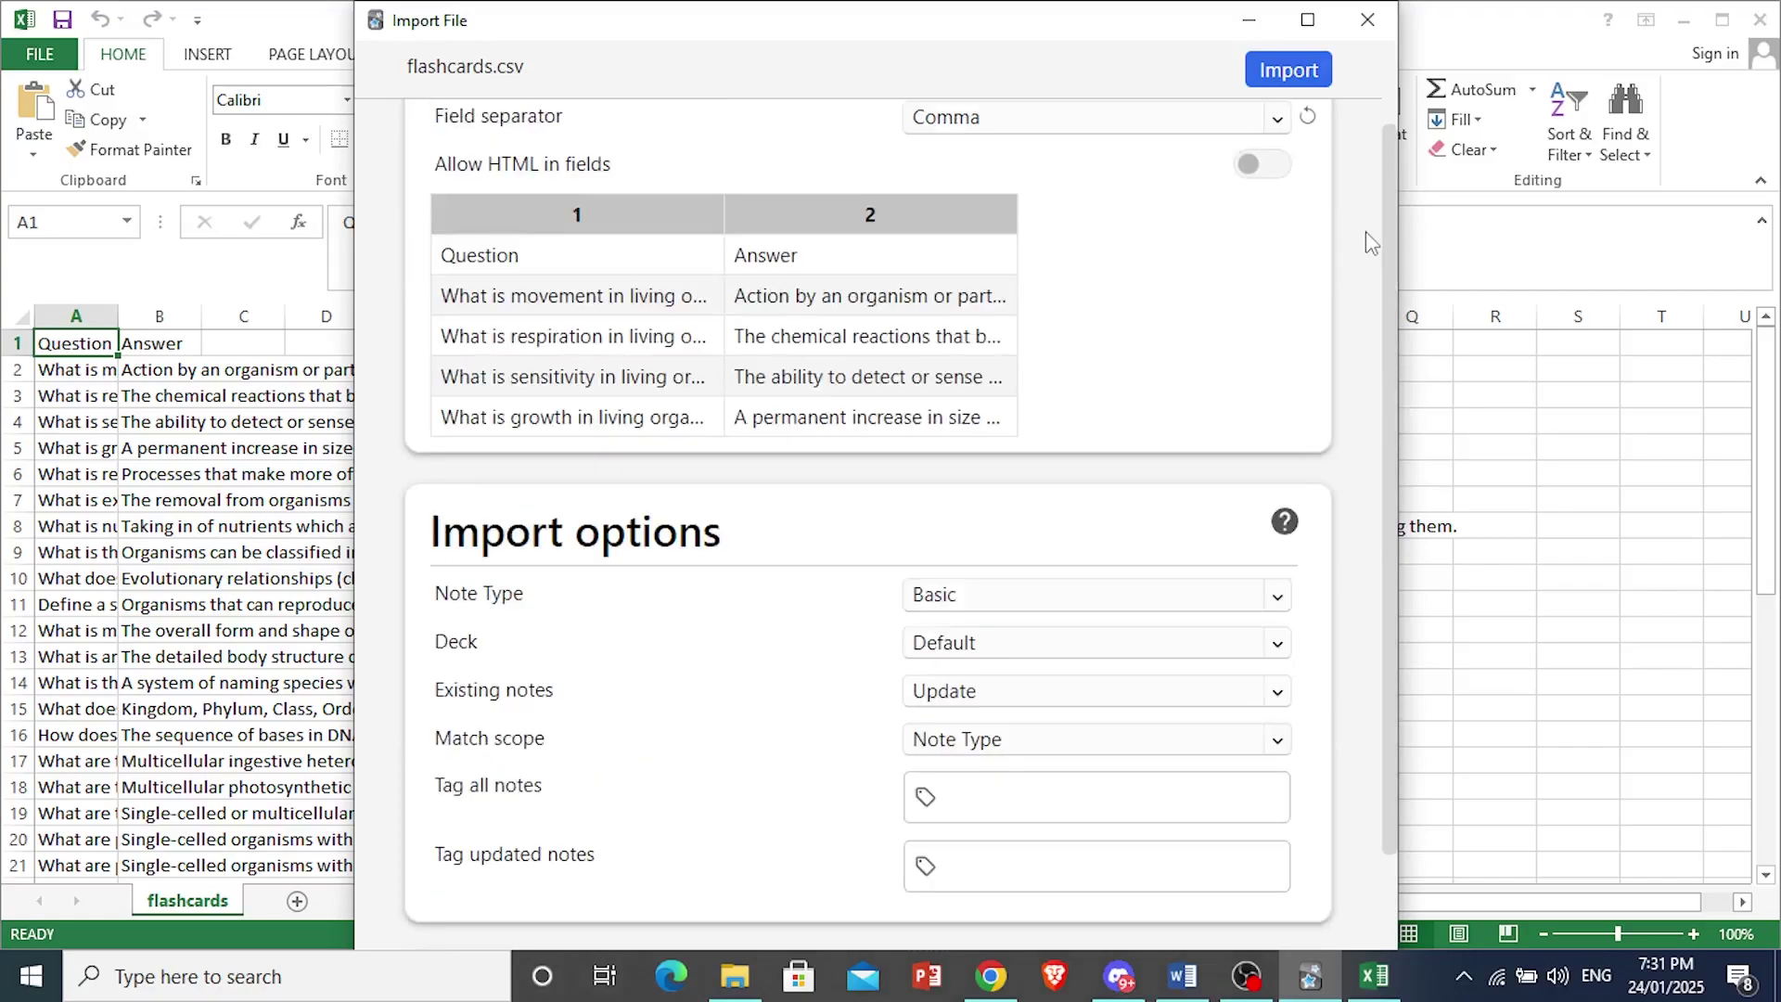
# Import the 42 notes and list them in the Browse window.
pyautogui.click(1287, 73)
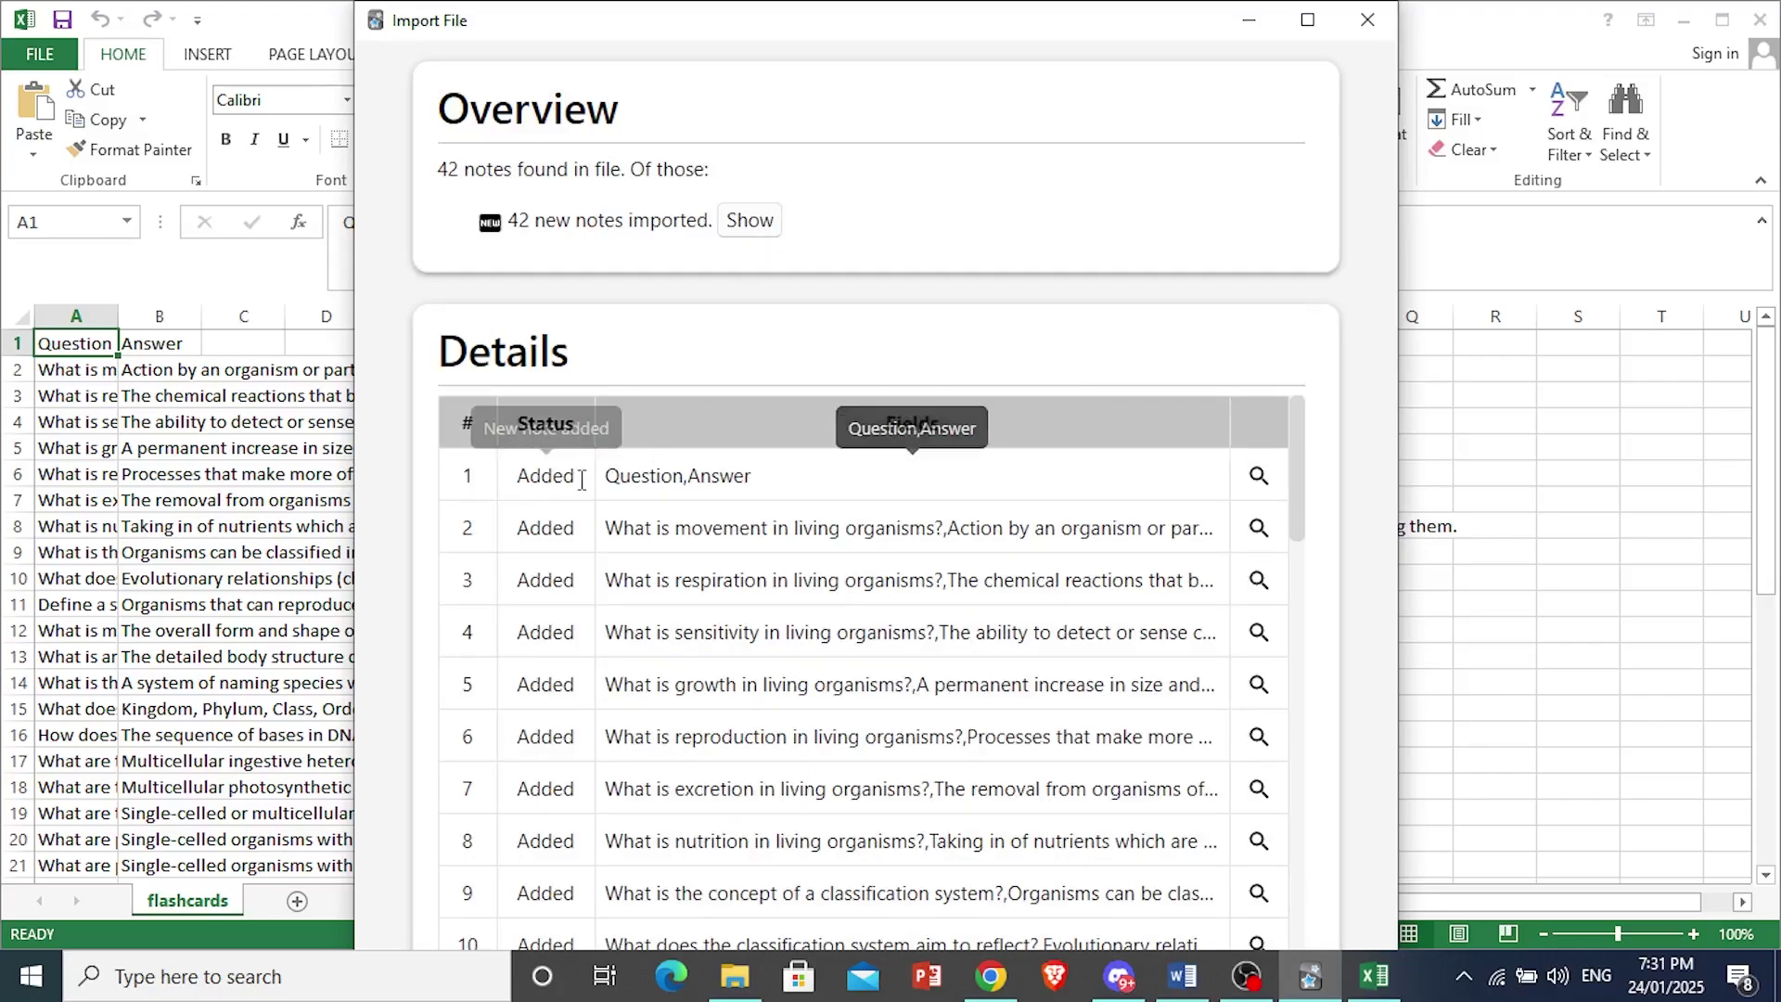
pyautogui.moveTo(1296, 453); pyautogui.dragTo(1303, 408)
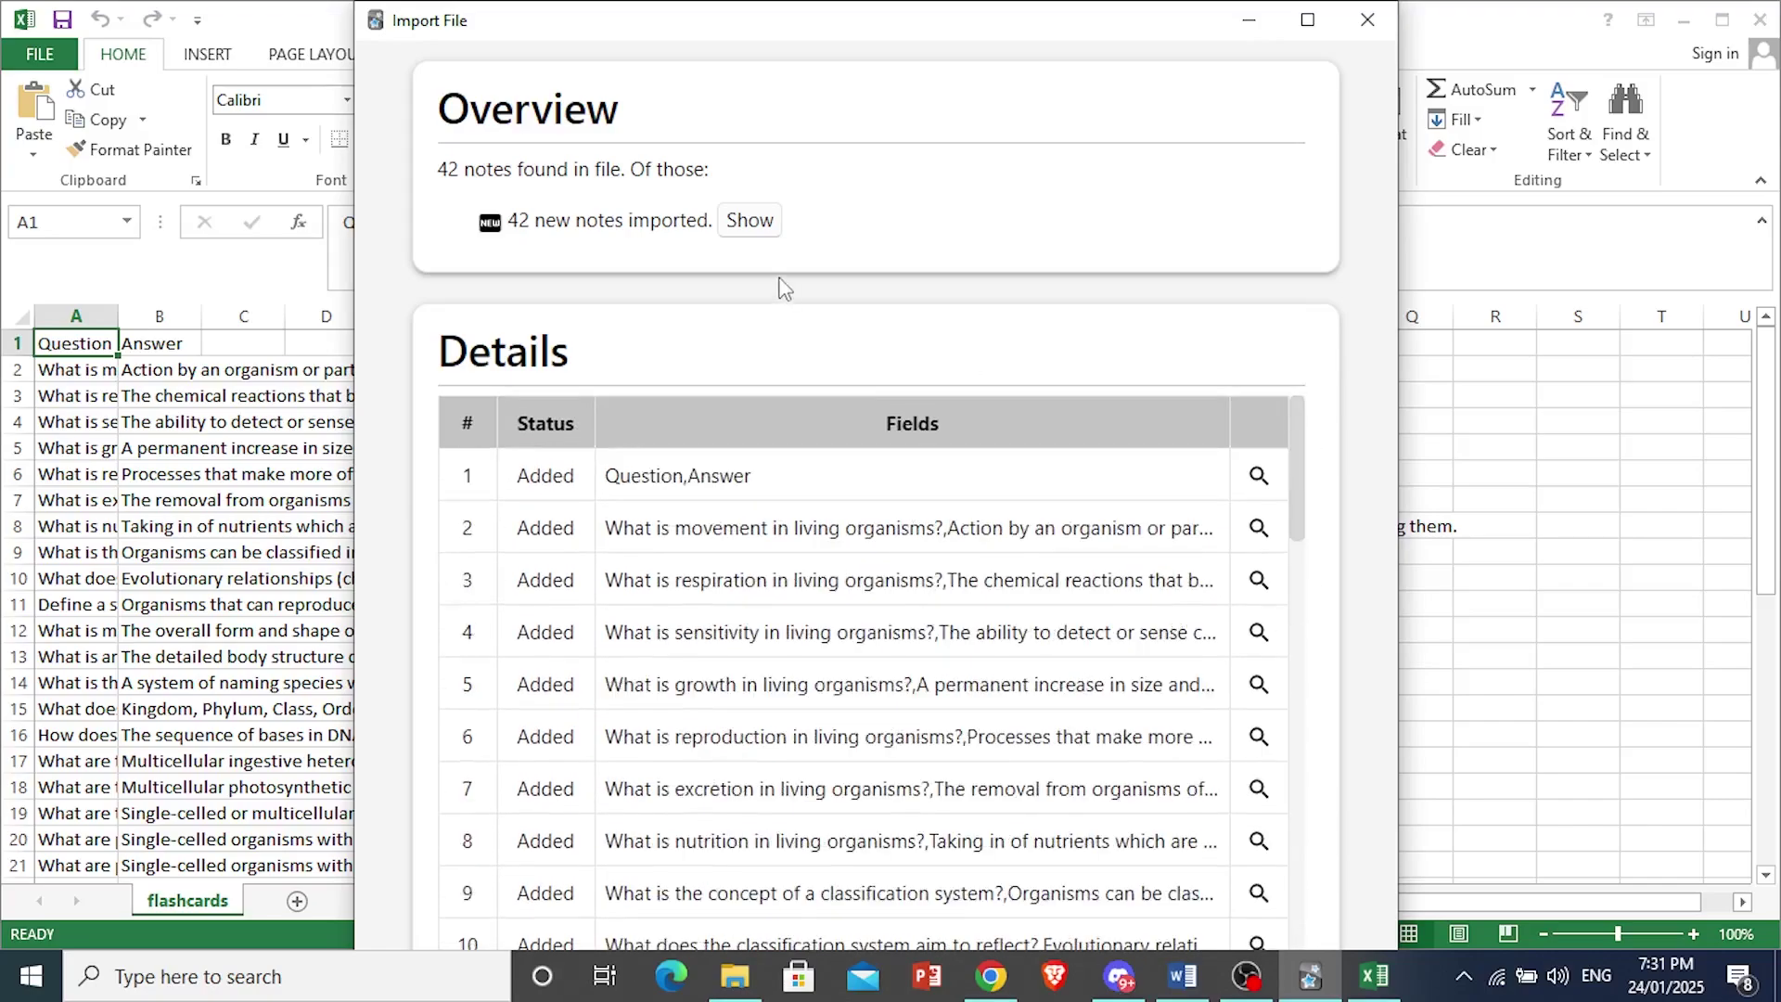
pyautogui.click(761, 223)
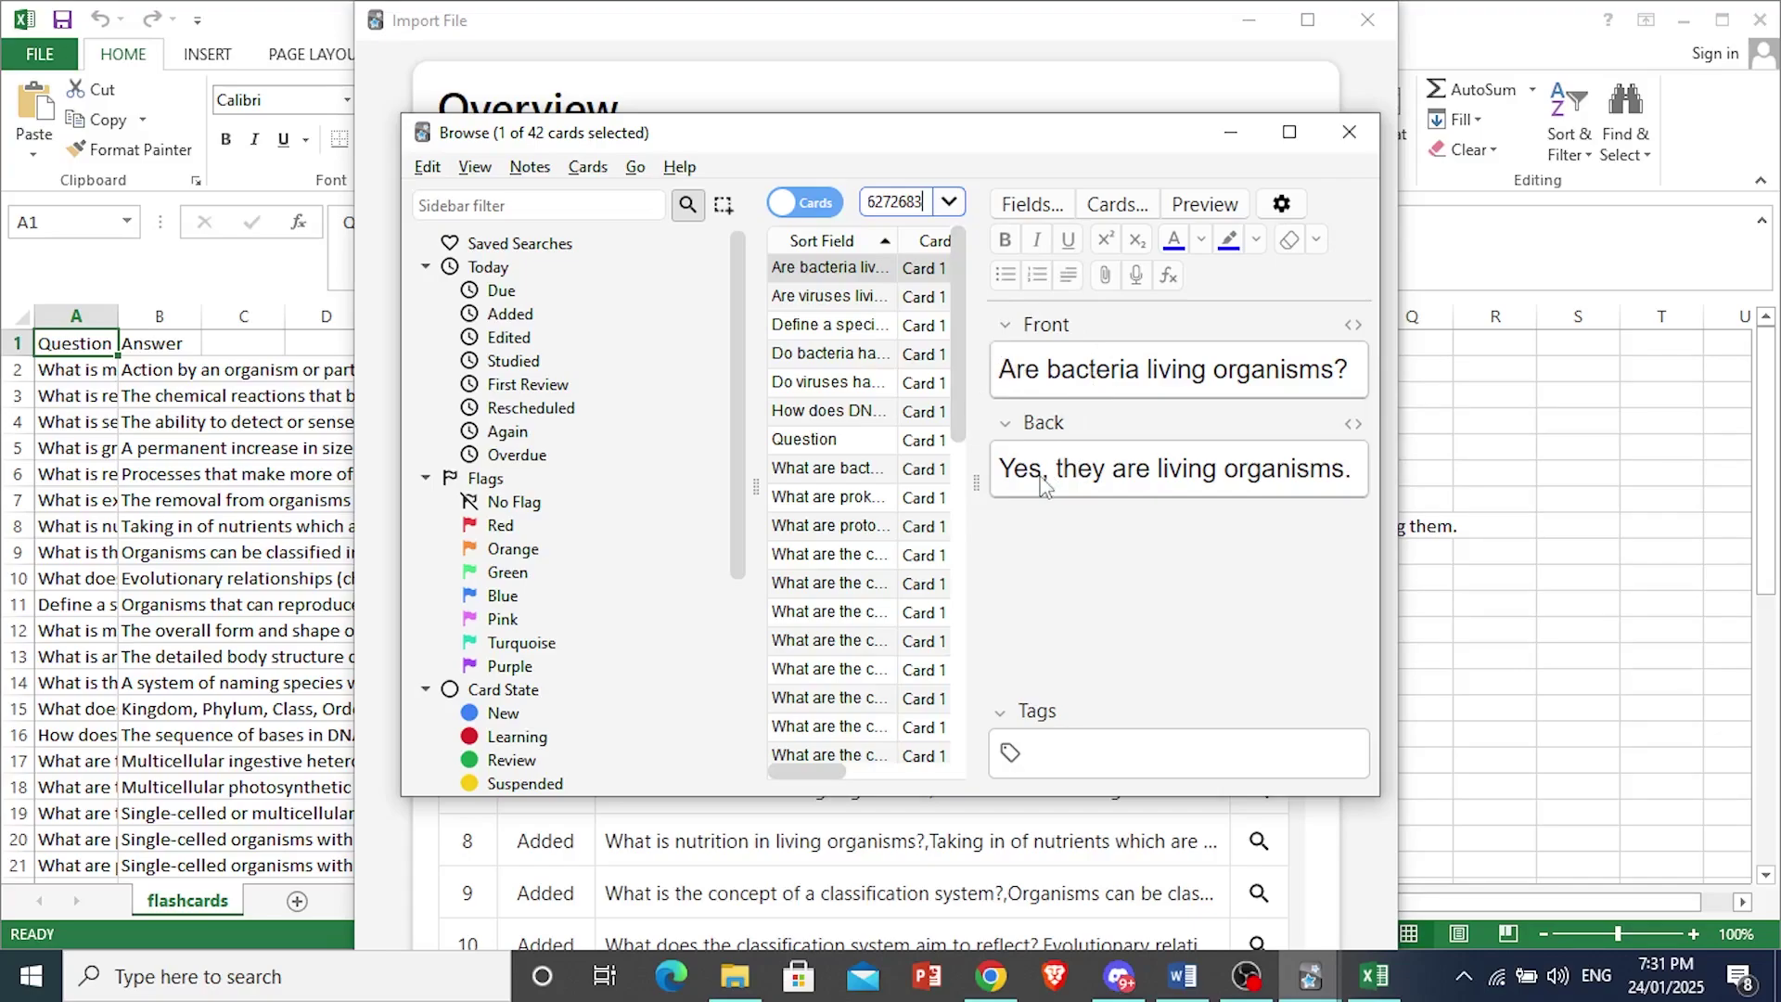
pyautogui.click(1417, 976)
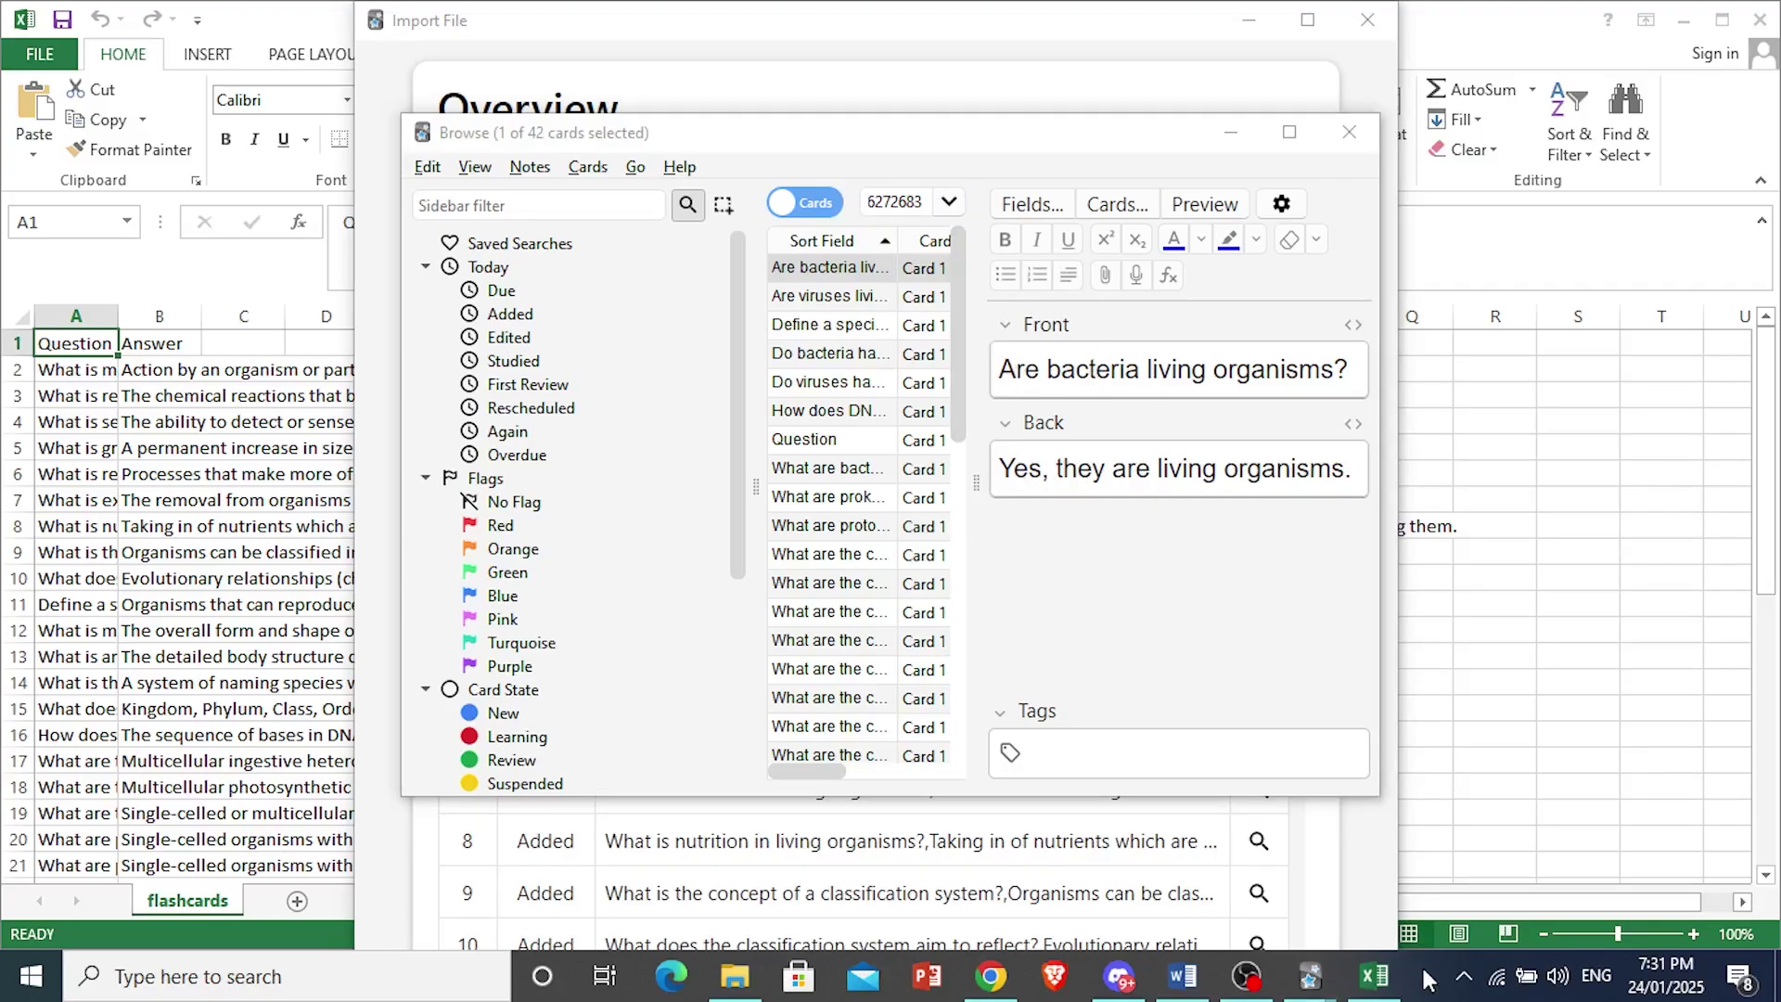